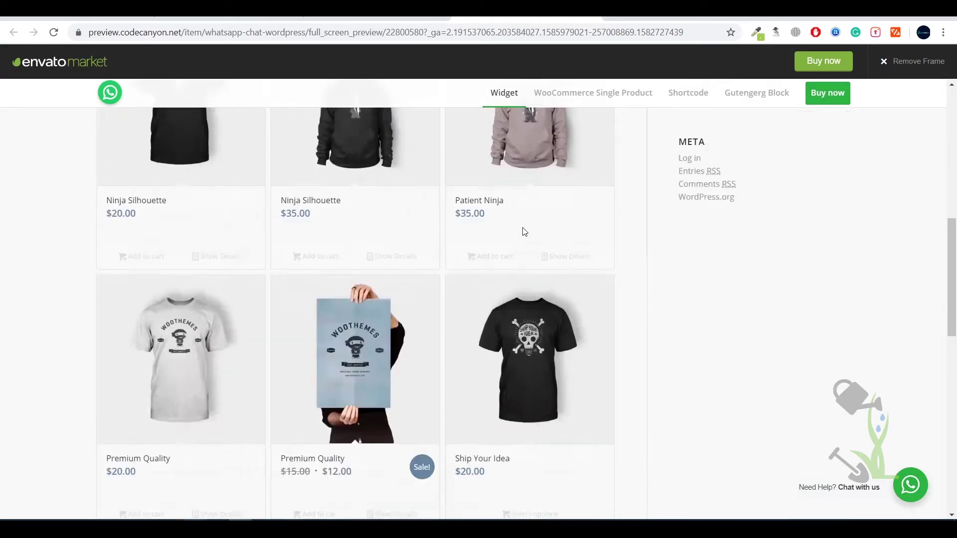
- Scroll up through the demo shop's product grid in the CodeCanyon live preview
scroll(524, 232, "up", 4)
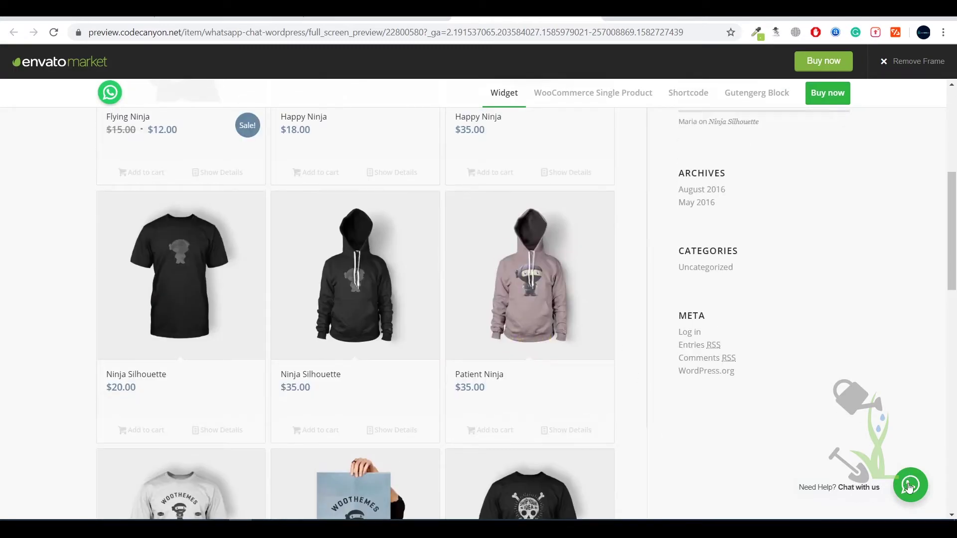
- Open the WhatsApp chat popup and start a chat with the Customer Support agent
left_click(911, 486)
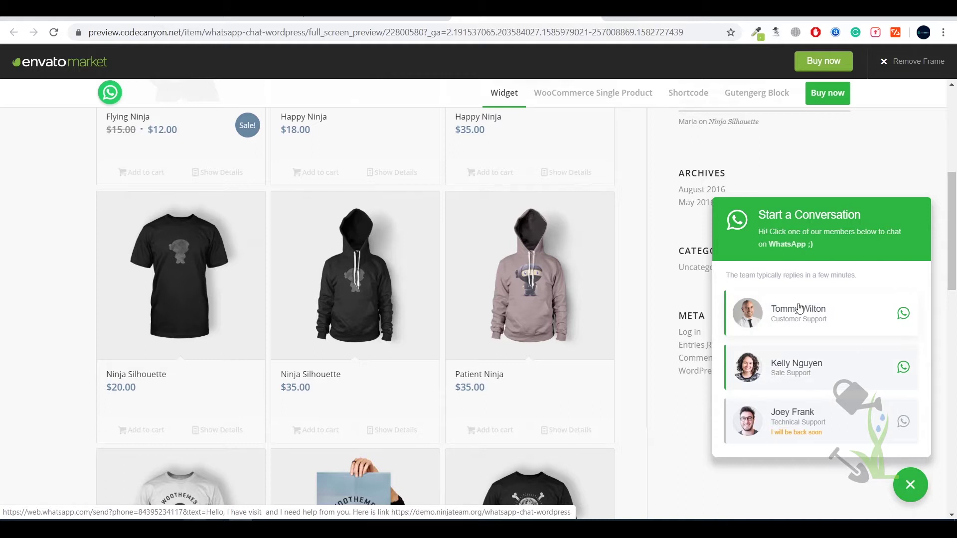
left_click(816, 316)
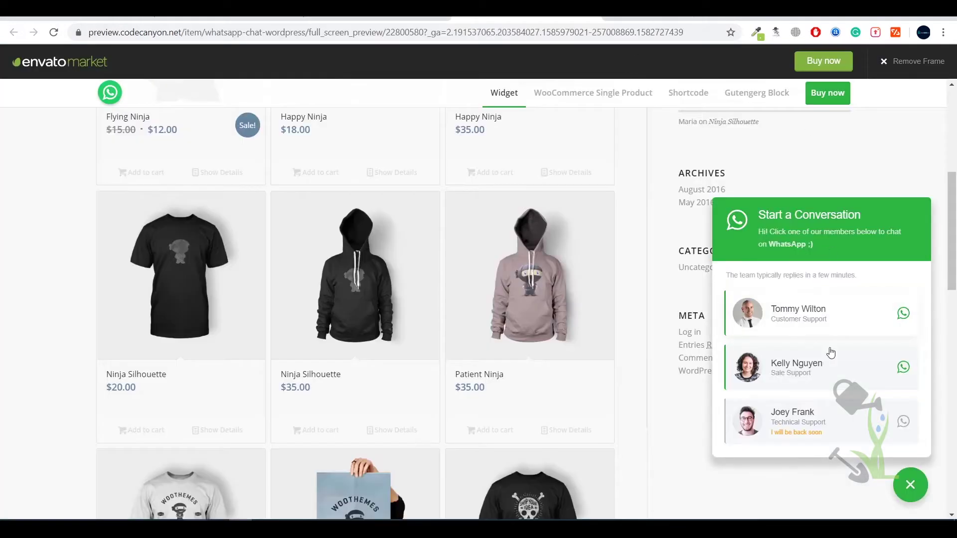
scroll(680, 253, "down", 15)
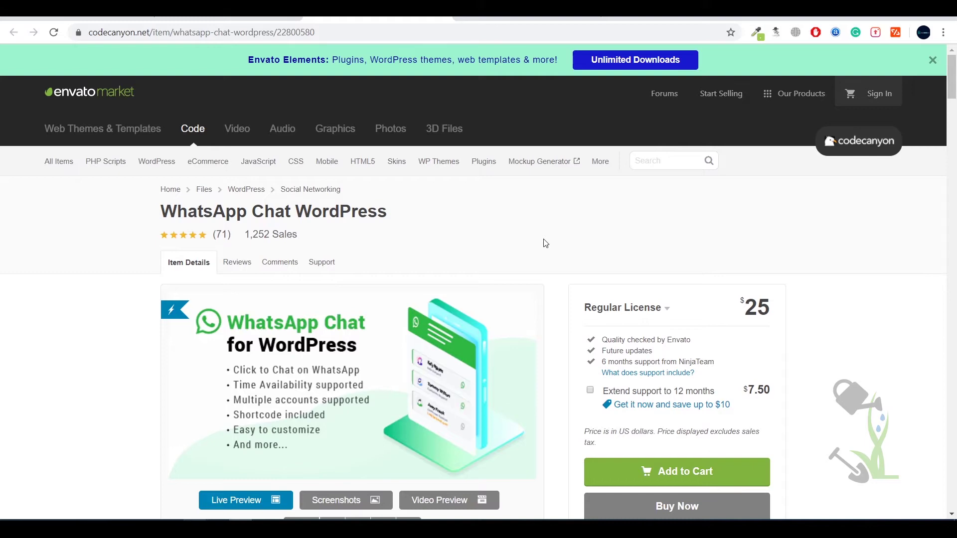
- Scroll through the WhatsApp Chat WordPress item description on CodeCanyon
scroll(553, 255, "down", 15)
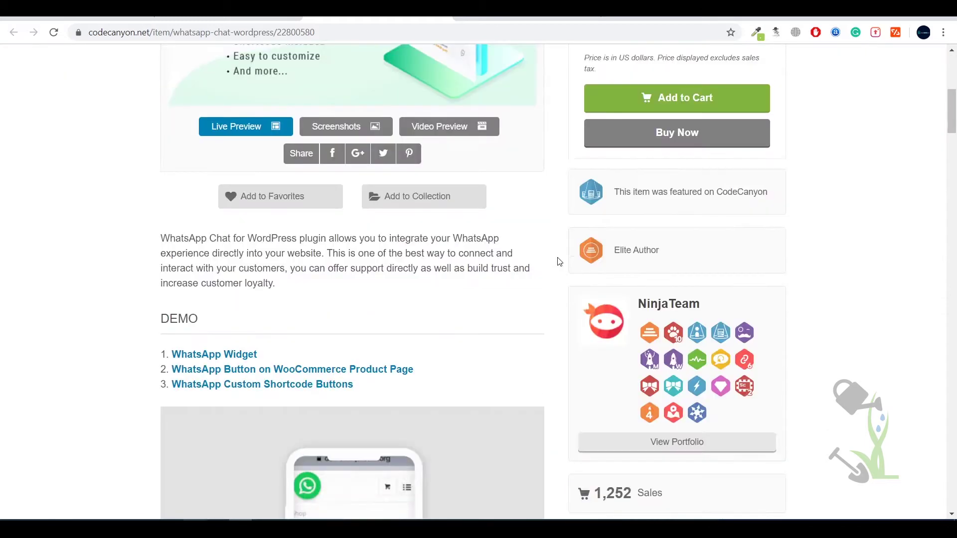
scroll(560, 264, "up", 5)
scroll(561, 265, "down", 6)
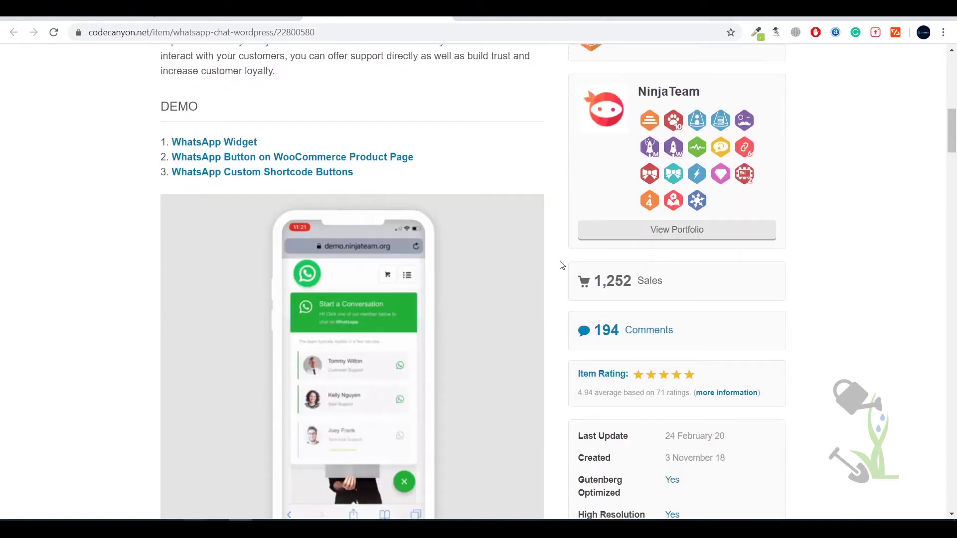
scroll(563, 266, "up", 15)
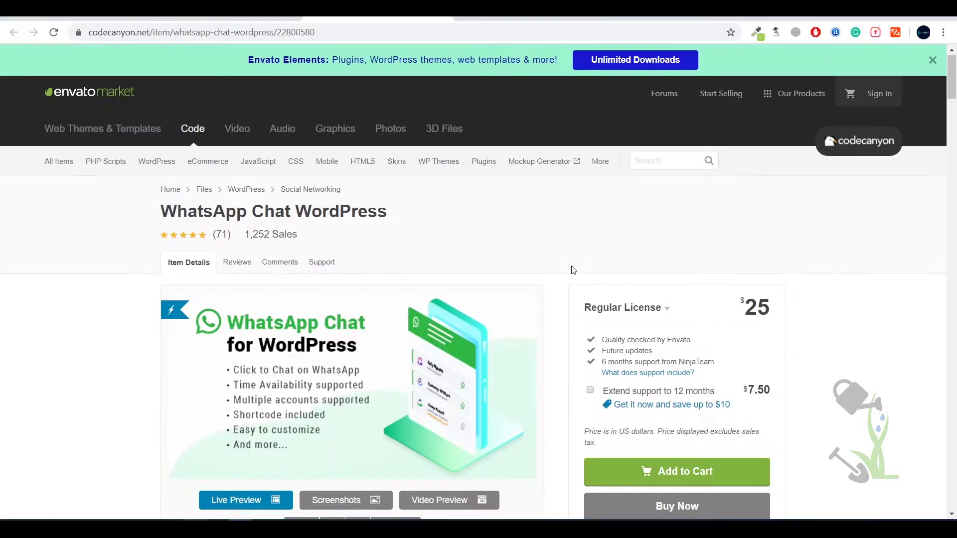
scroll(574, 272, "down", 20)
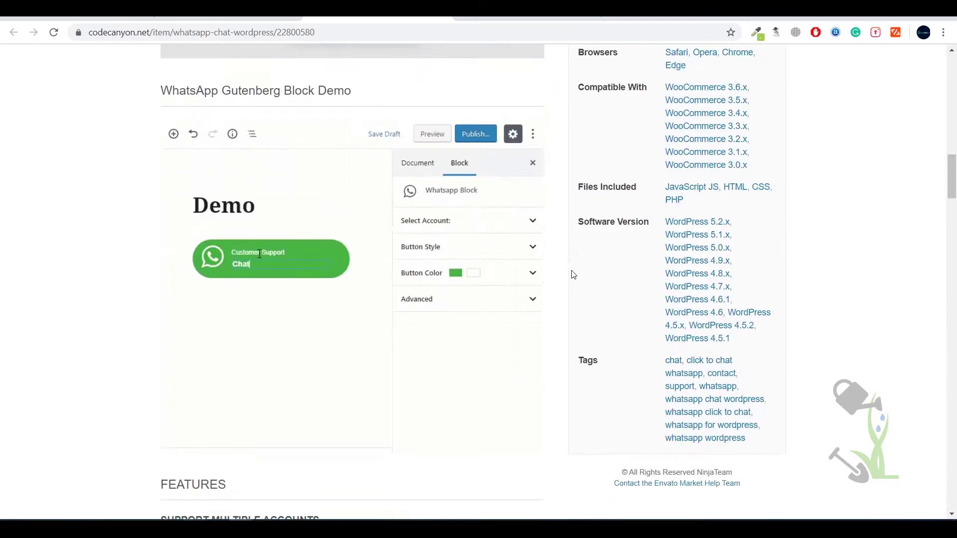
scroll(573, 275, "down", 7)
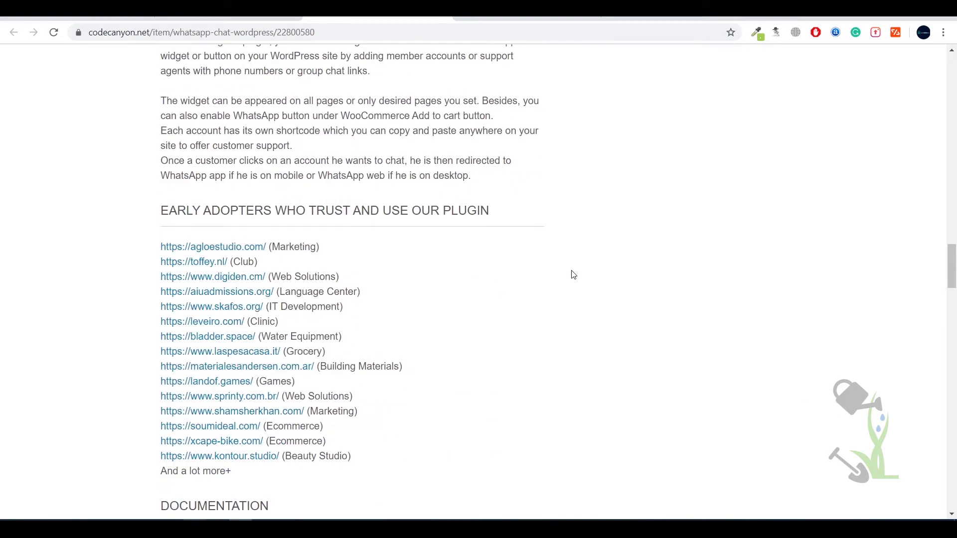
scroll(574, 275, "down", 5)
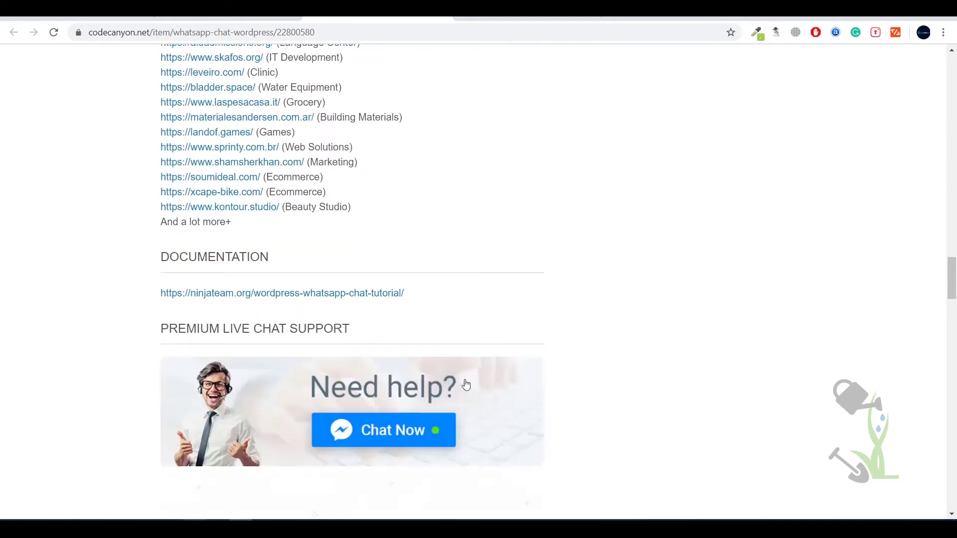
scroll(432, 446, "up", 20)
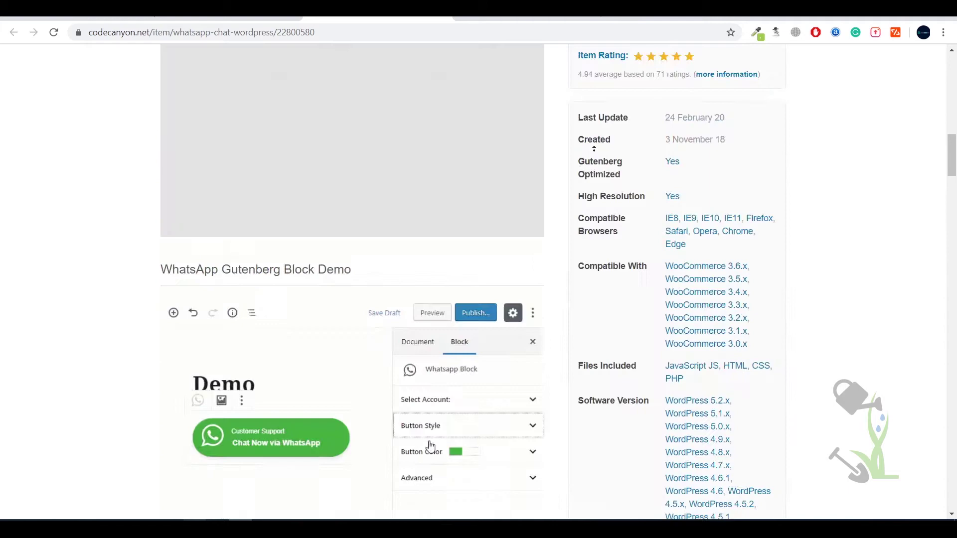
scroll(594, 148, "up", 10)
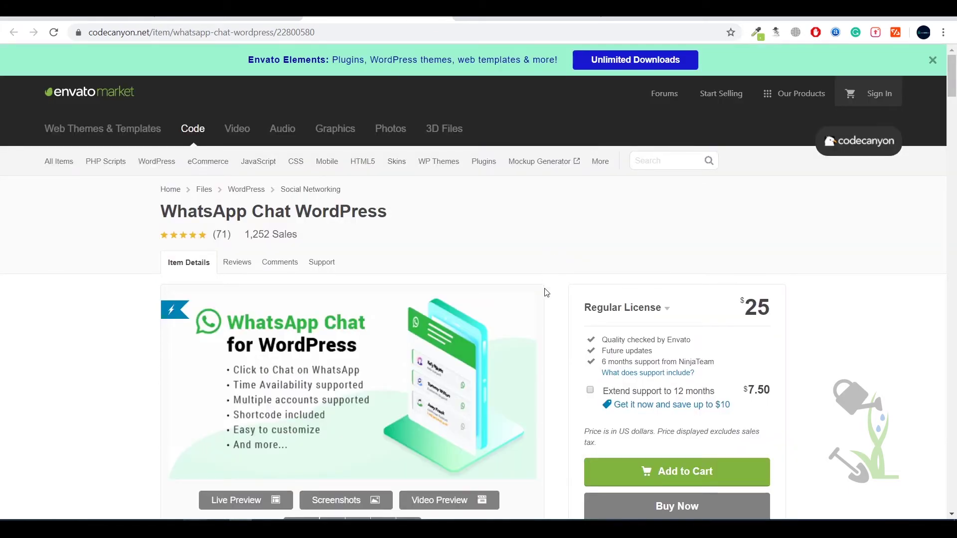
- Load the SrmehranClub home page, then begin appending /wp-admin to its URL
left_click(236, 500)
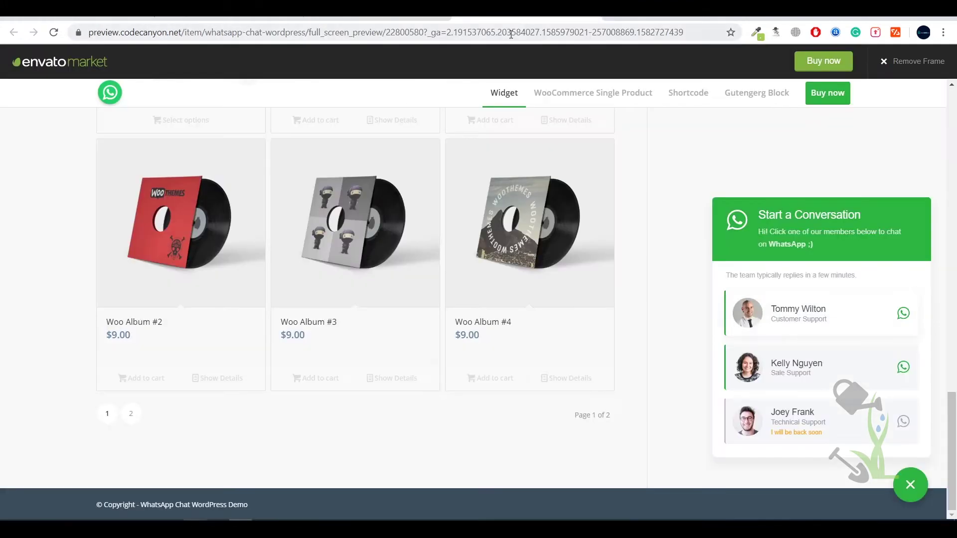
left_click(510, 32)
type("youtube.srmehranclub.com")
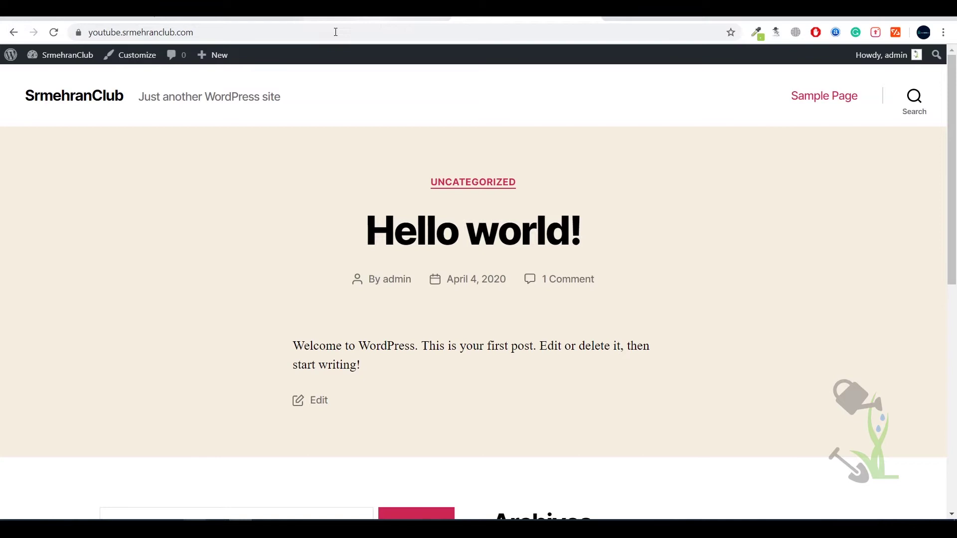
left_click(368, 28)
left_click(369, 28)
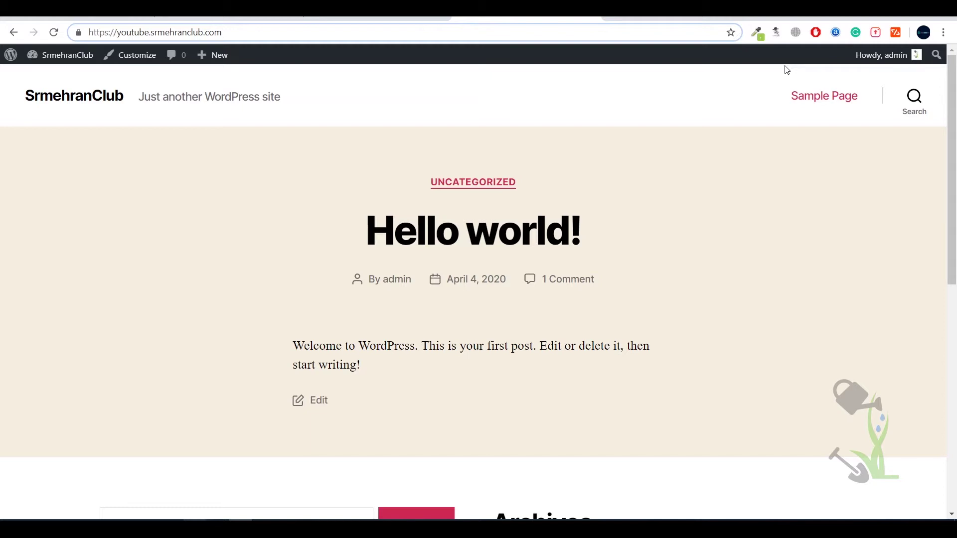
type("/wp-admin")
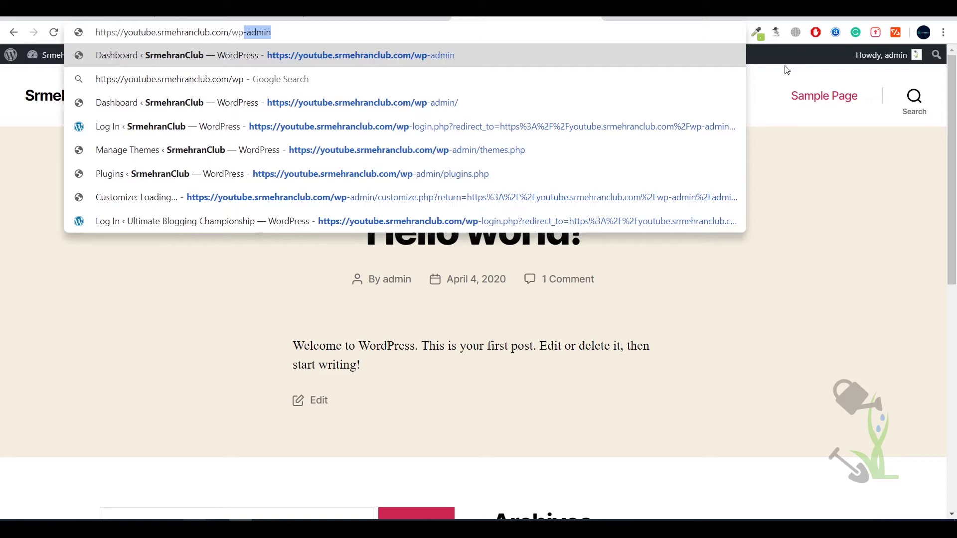
- Load /wp-admin to reach the Dashboard, which already lists a WhatsApp menu entry
key("Return")
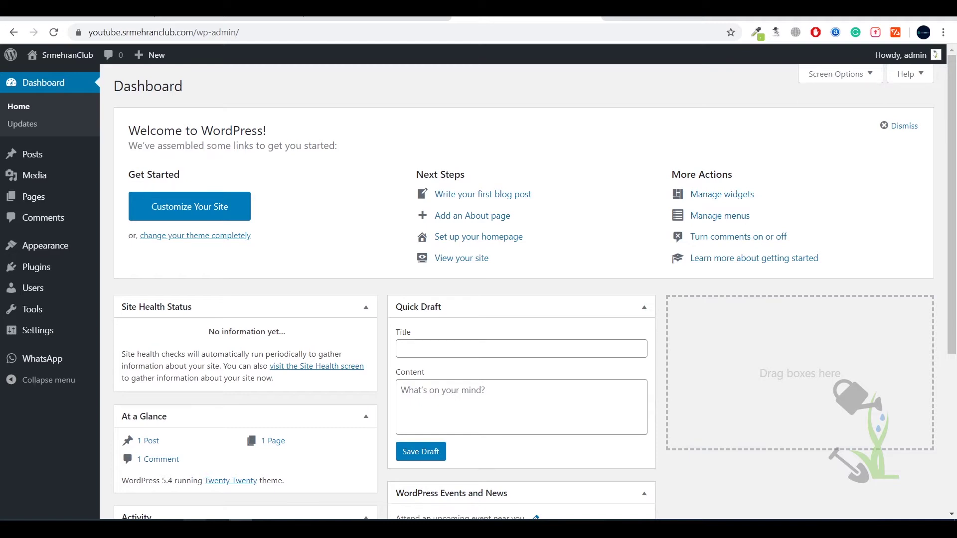
mouse_move(62, 367)
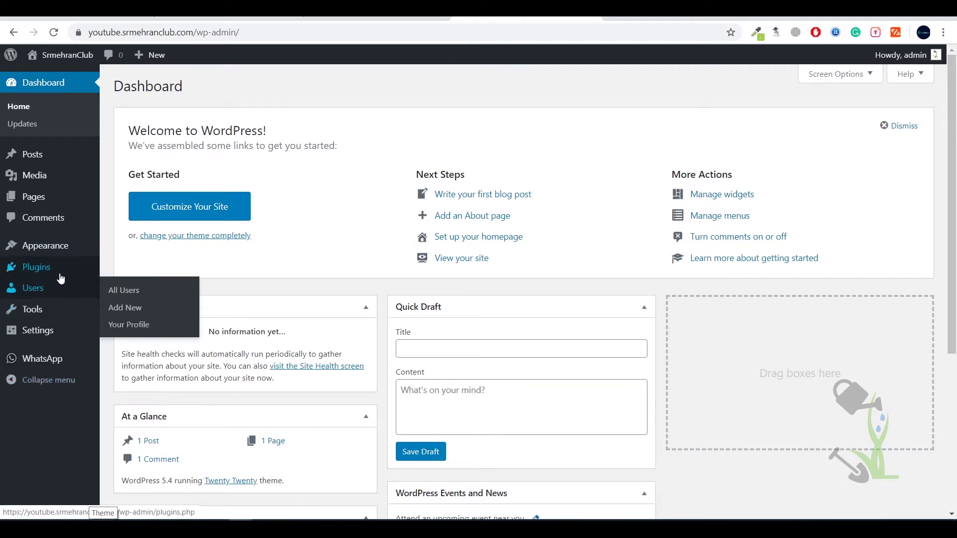
- Deactivate WhatsApp Chat by NinjaTeam under Installed Plugins, then go to Settings › General
left_click(108, 270)
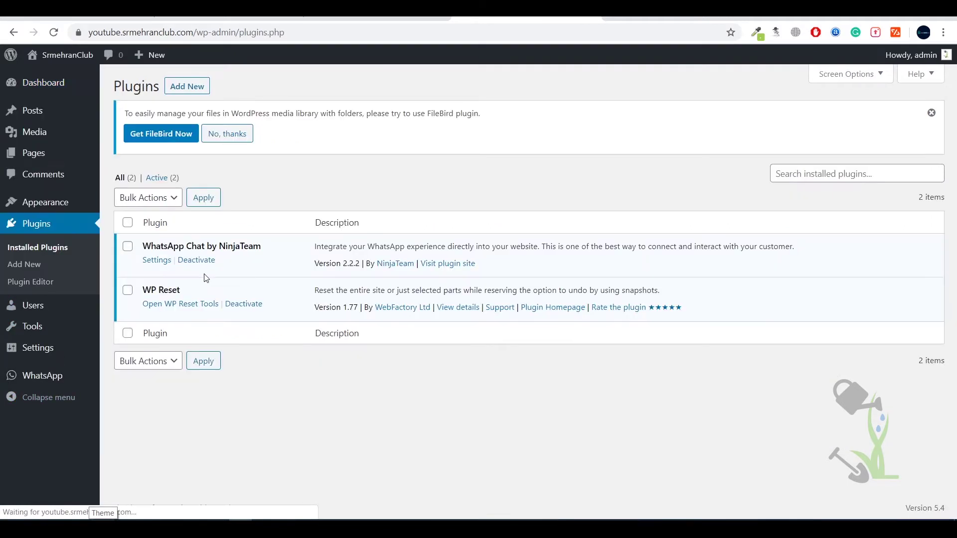
left_click(197, 259)
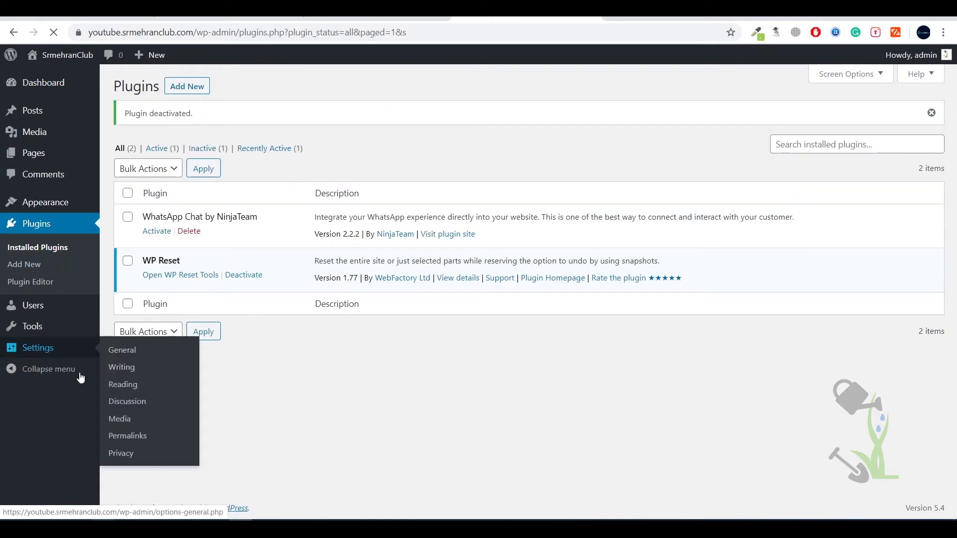
left_click(31, 349)
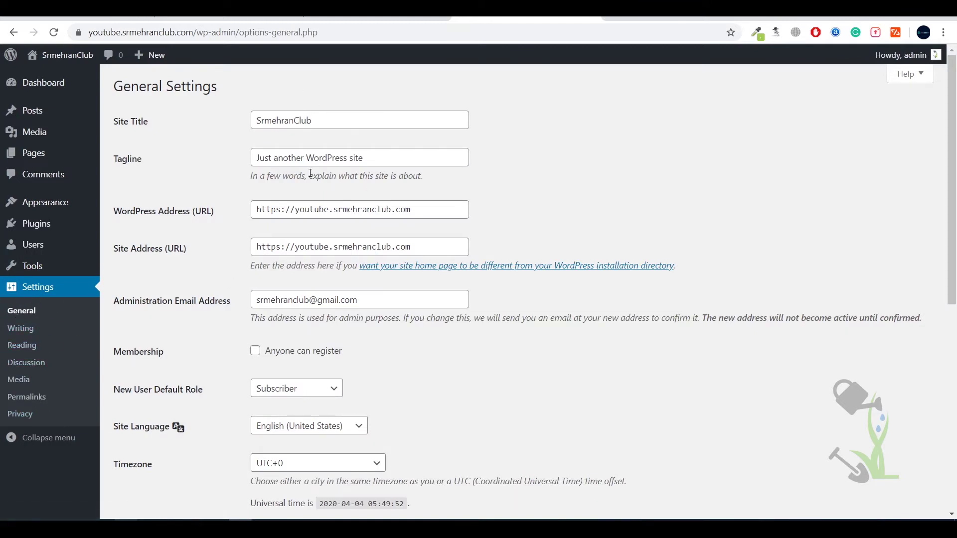
- Choose the Post name structure in Permalink Settings and save the change
scroll(314, 199, "down", 2)
scroll(314, 199, "down", 5)
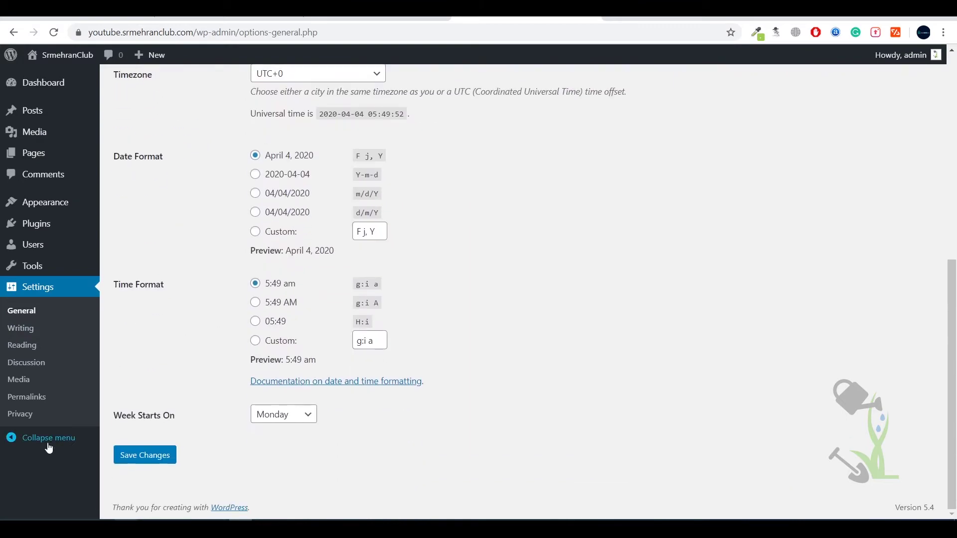
left_click(29, 397)
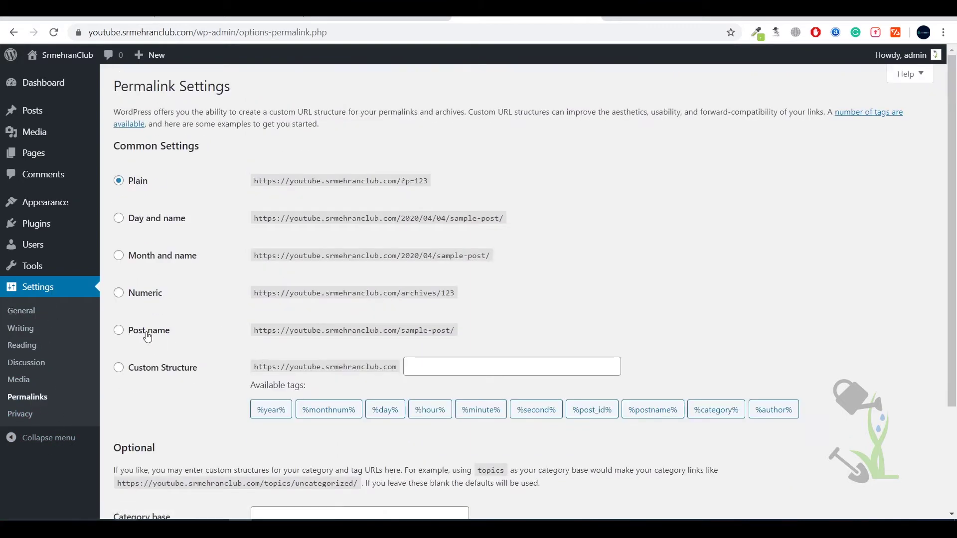
left_click(160, 337)
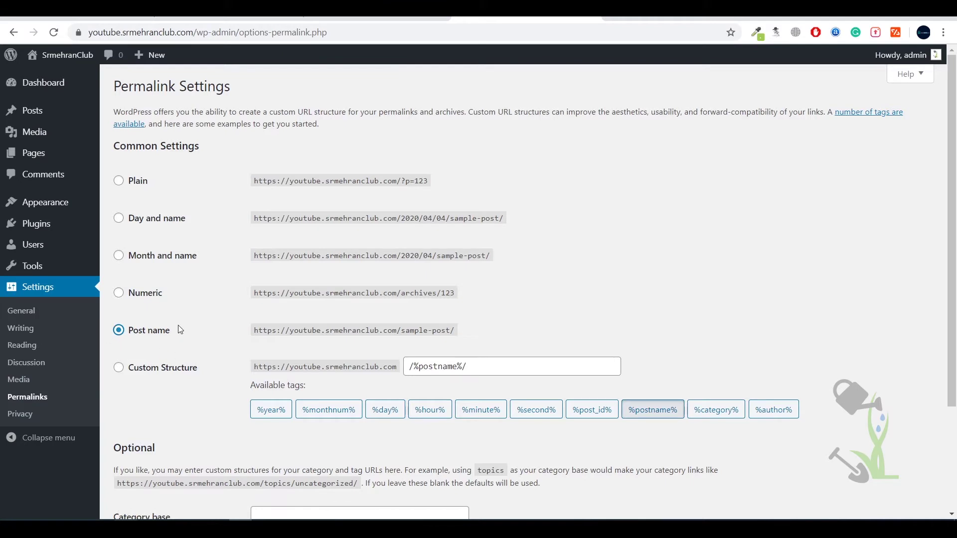
left_click_drag(464, 332, 238, 333)
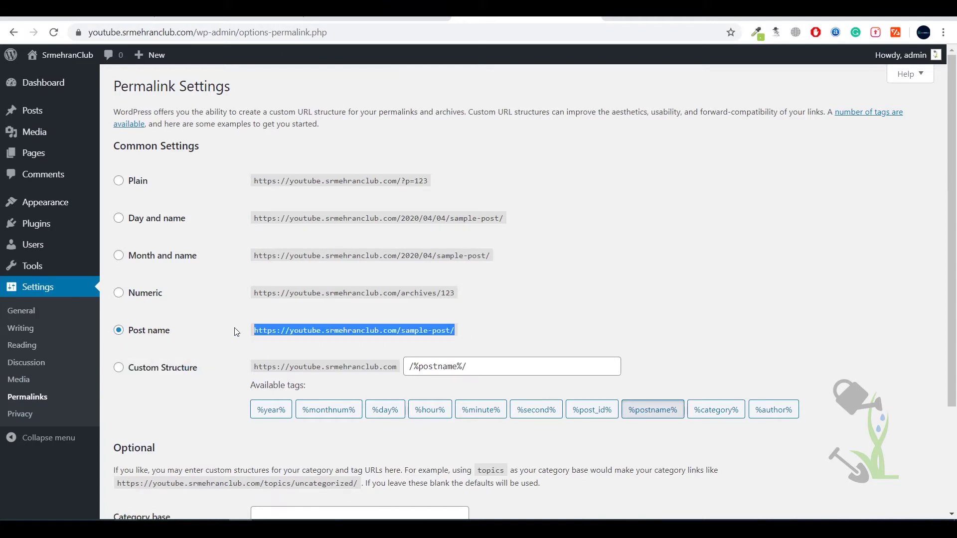
left_click(238, 332)
scroll(238, 332, "down", 3)
left_click(150, 456)
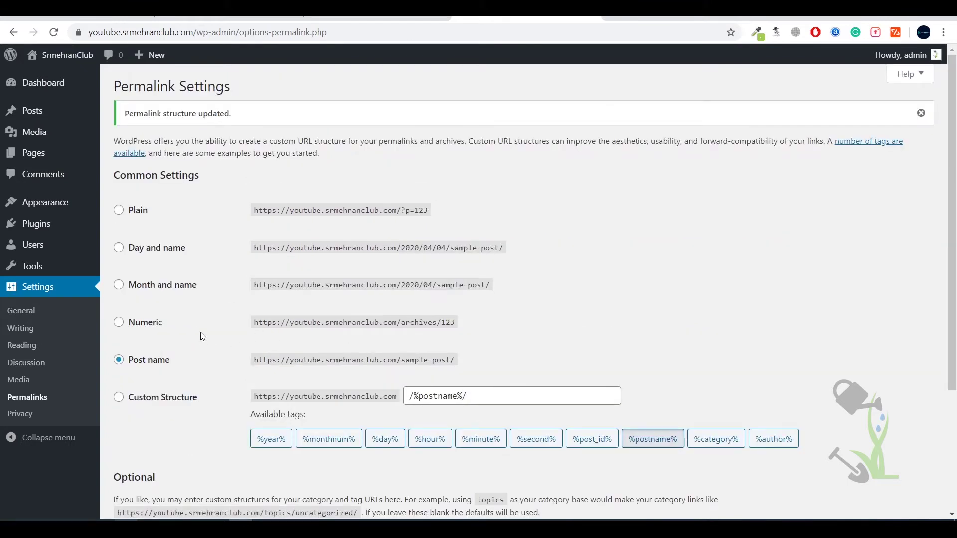
mouse_move(38, 269)
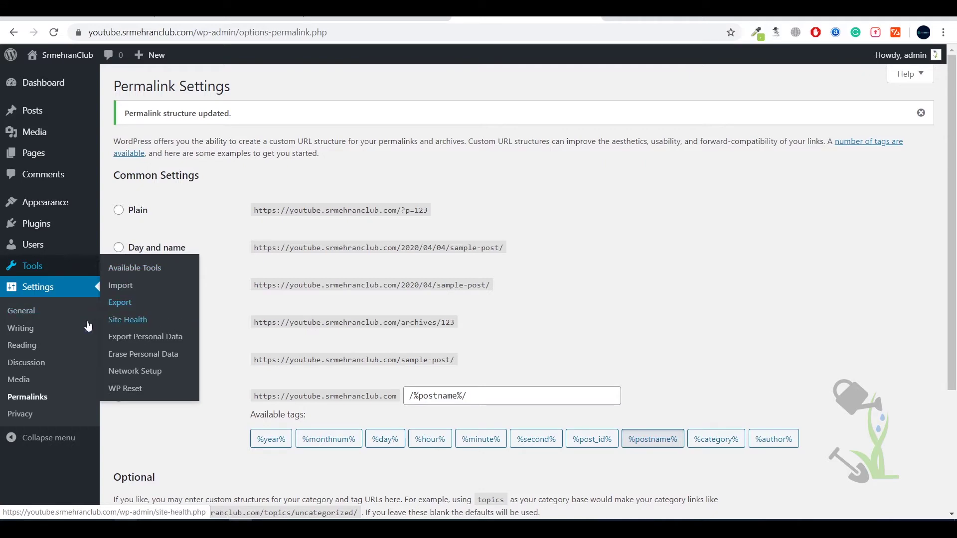
mouse_move(65, 250)
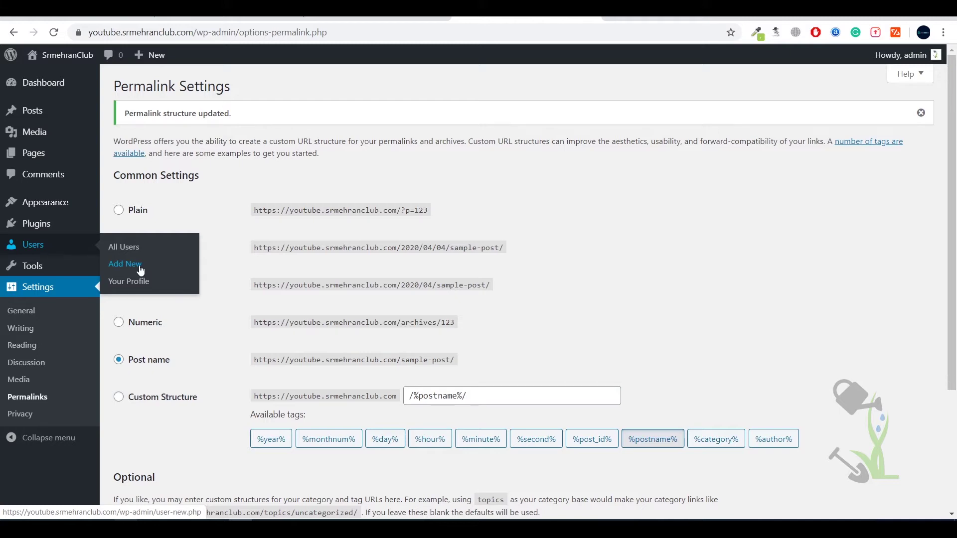
mouse_move(55, 226)
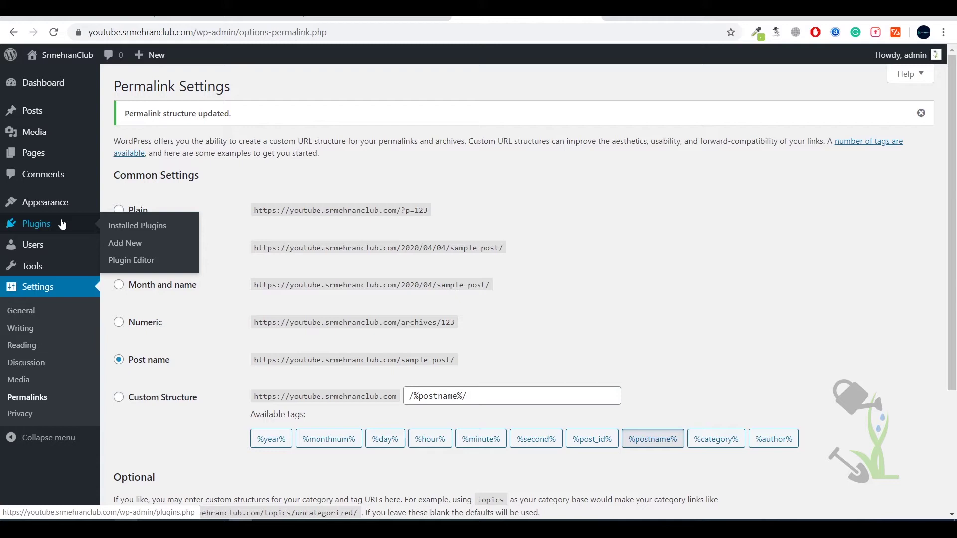
mouse_move(77, 206)
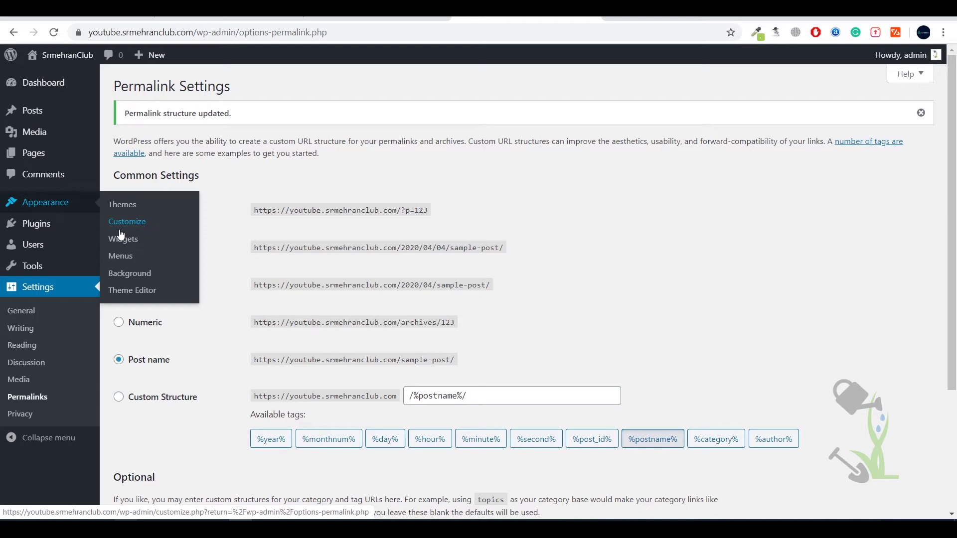
mouse_move(65, 233)
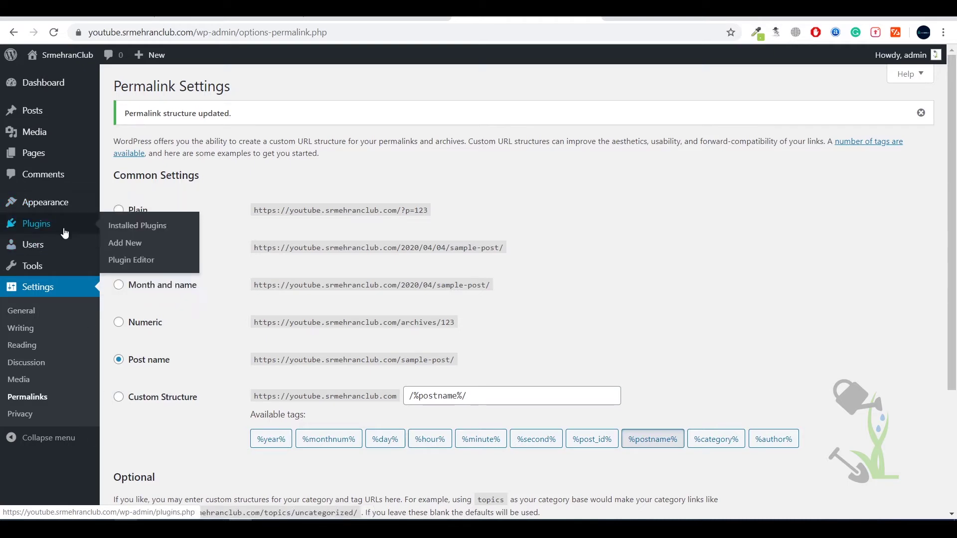
- Browse the Popular plugins on Add Plugins, including Yoast SEO, then show the Upload Plugin form
left_click(126, 244)
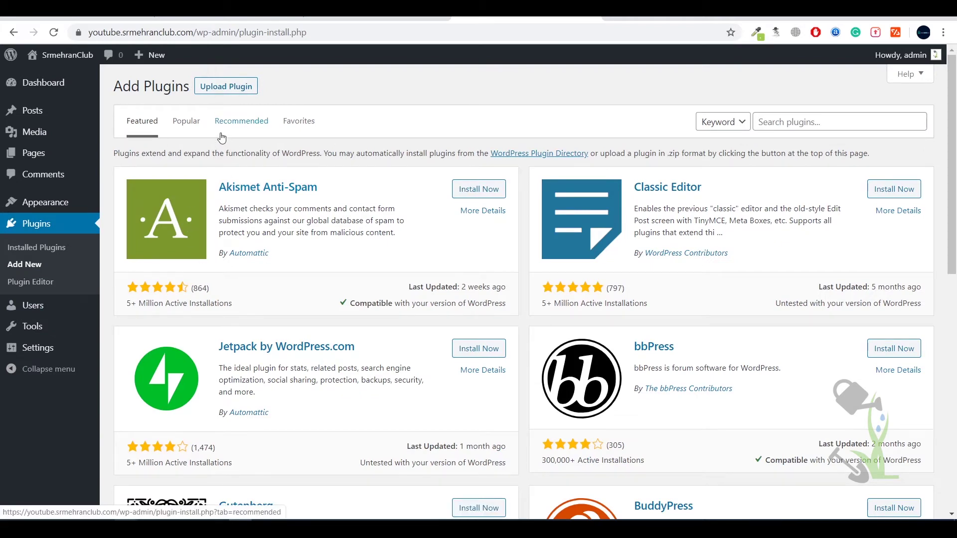
left_click(184, 121)
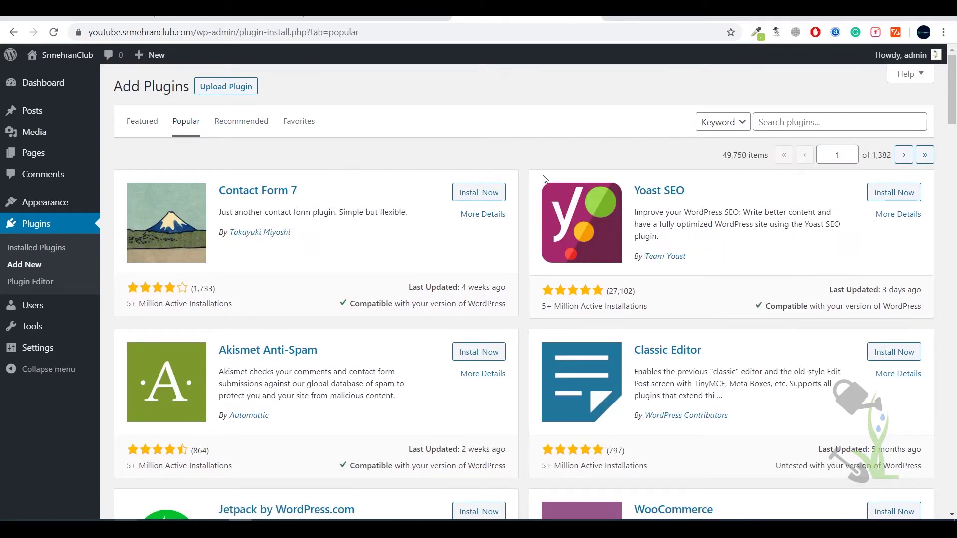
scroll(543, 182, "down", 12)
scroll(533, 182, "up", 8)
scroll(534, 180, "up", 5)
scroll(585, 146, "down", 13)
scroll(564, 146, "up", 13)
left_click_drag(633, 182, 724, 270)
left_click(728, 301)
left_click(227, 84)
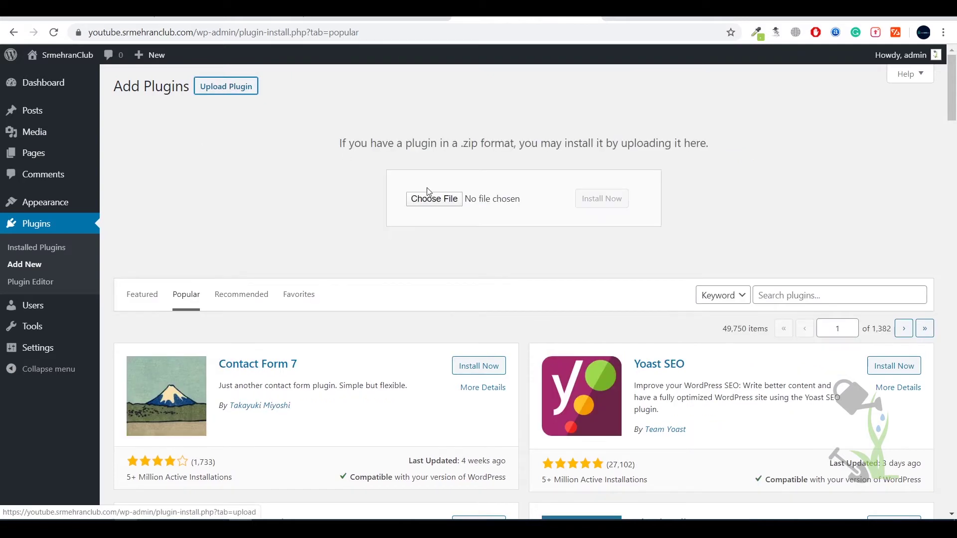
- Upload whatsapp-for-wordpress.2.2.2.zip through the plugin upload form and install it
left_click(434, 199)
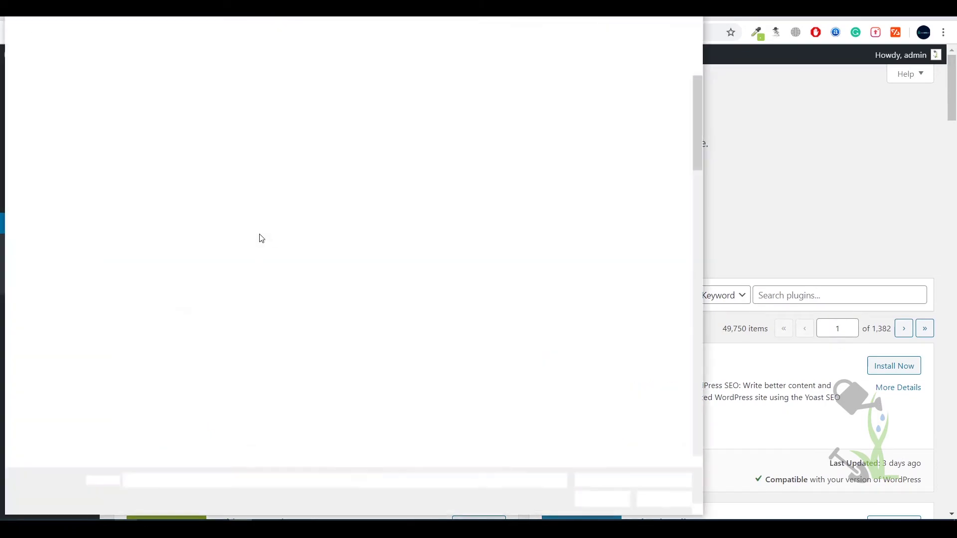
left_click(264, 259)
scroll(264, 247, "down", 10)
left_click(236, 249)
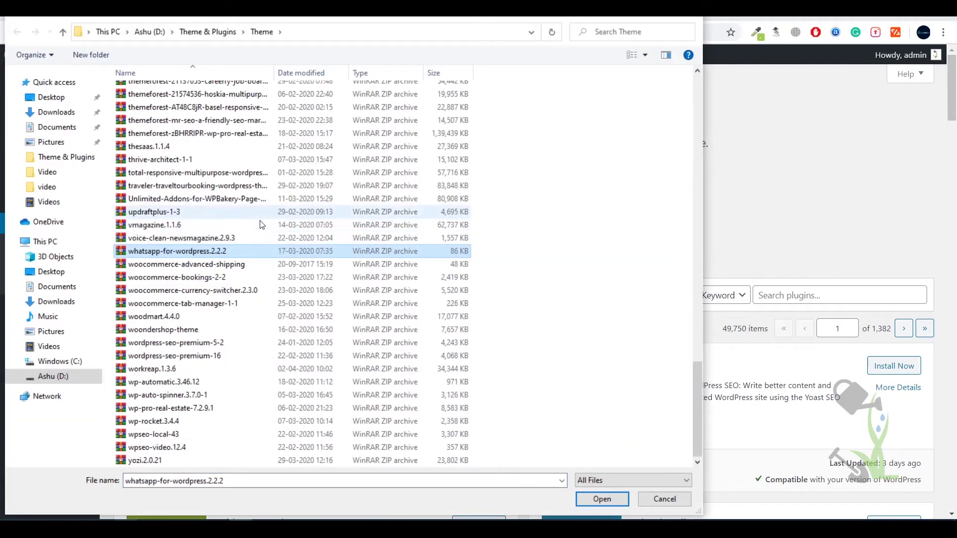
double_click(236, 249)
left_click(600, 198)
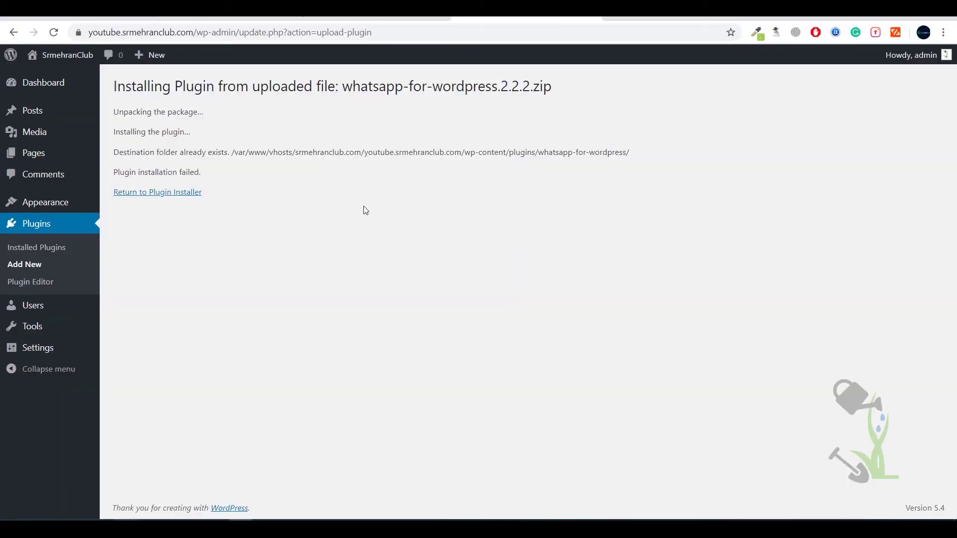
- After the install fails, activate WhatsApp Chat by NinjaTeam in Installed Plugins
triple_click(159, 172)
left_click(70, 248)
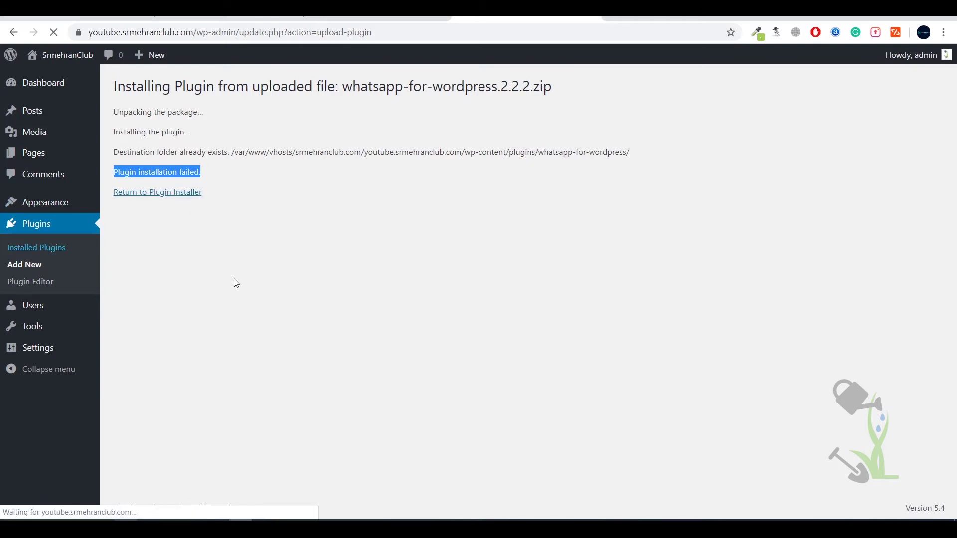
left_click(158, 193)
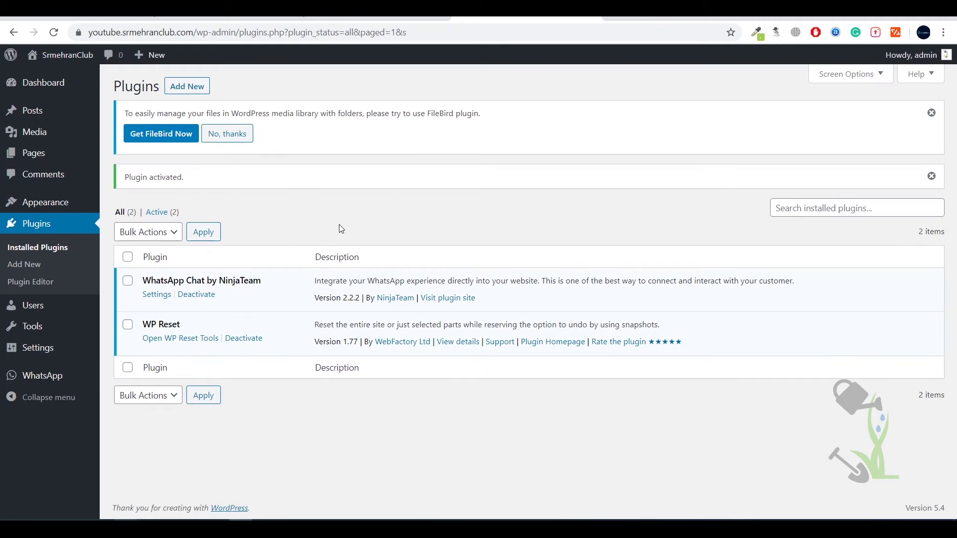
- Check the plugin's CodeCanyon live demo, then open the empty WhatsApp Accounts list in WordPress
left_click(371, 19)
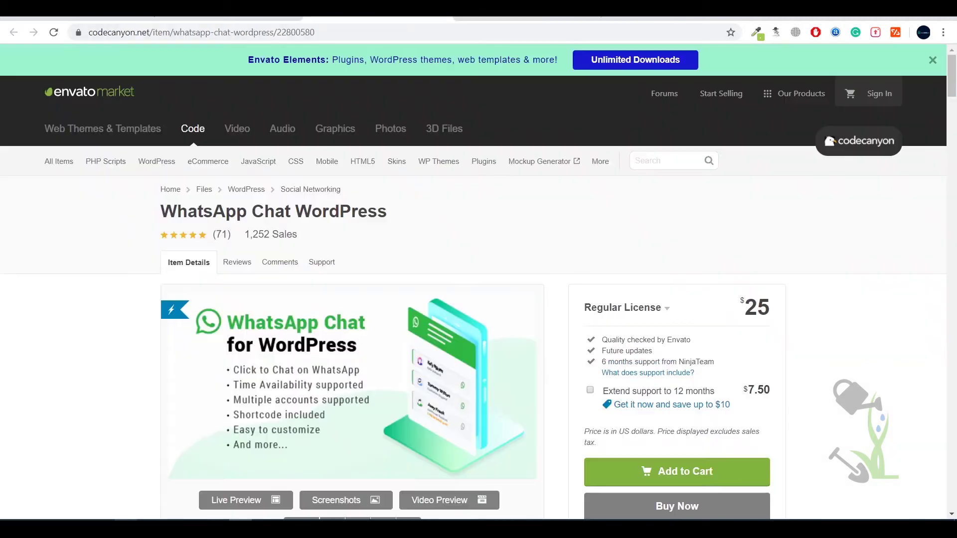
scroll(231, 432, "down", 2)
left_click(231, 434)
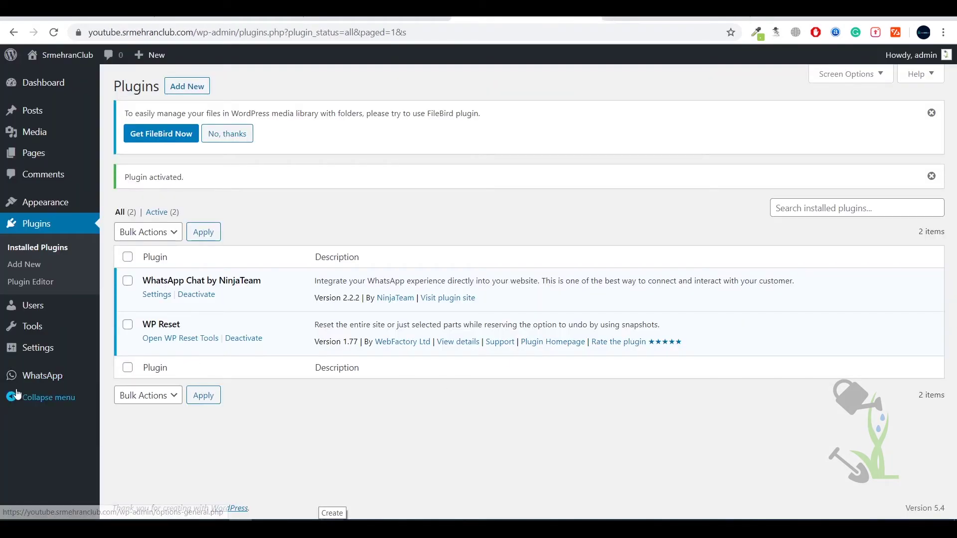
mouse_move(34, 382)
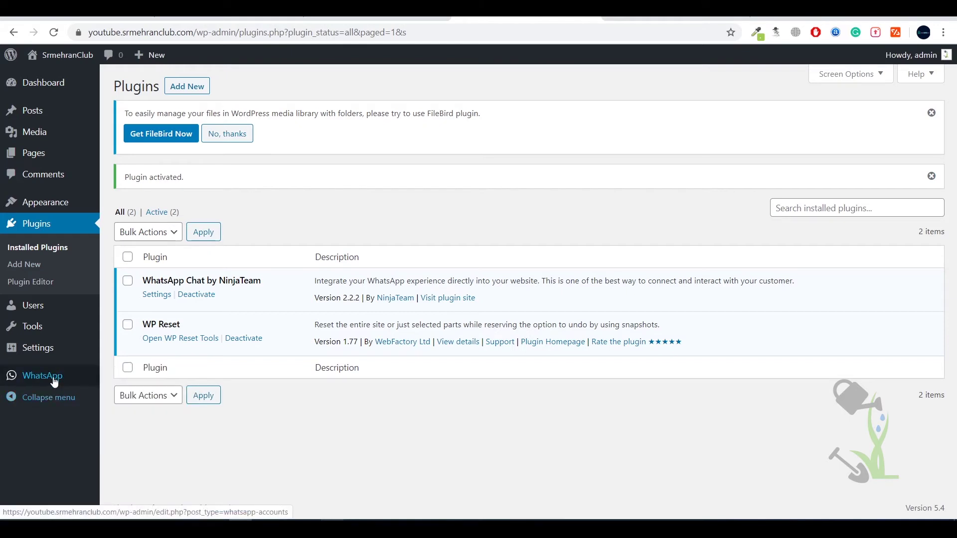
left_click(55, 382)
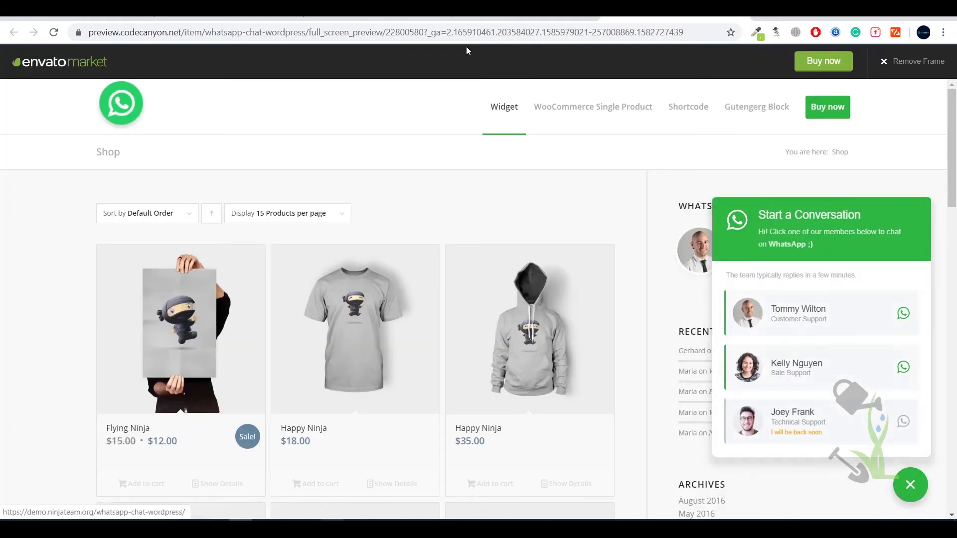
left_click(492, 17)
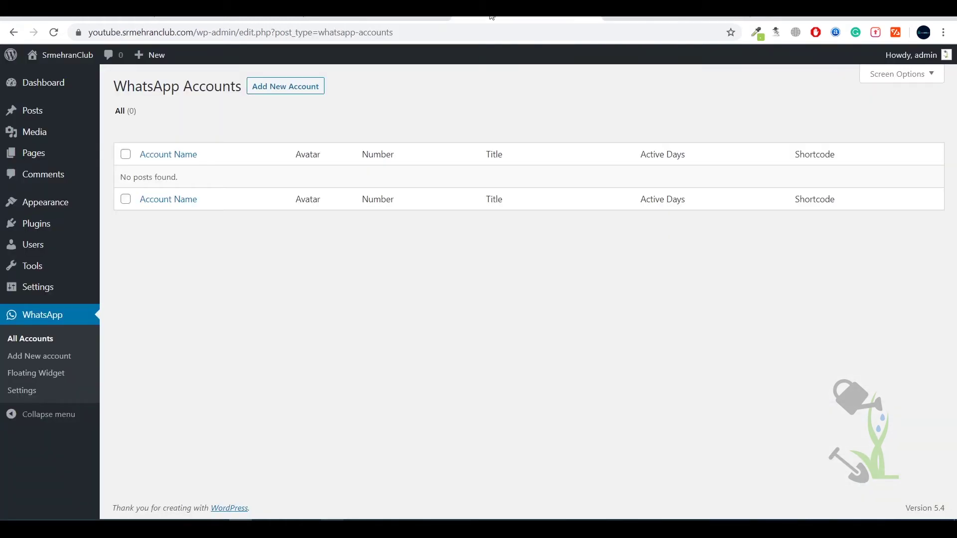
- Start a new WhatsApp account and enter Tommy as its name, checking the demo widget
left_click(278, 88)
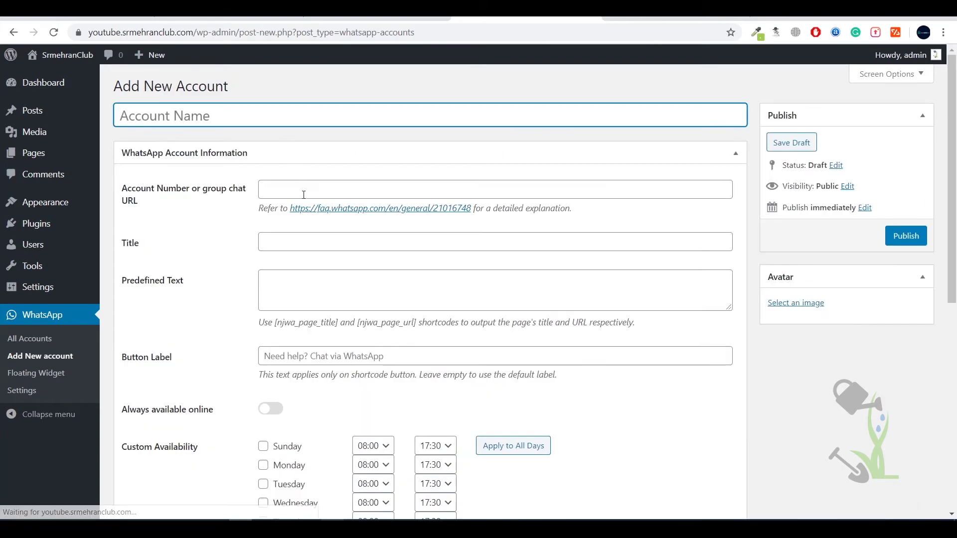
key("ctrl+Tab")
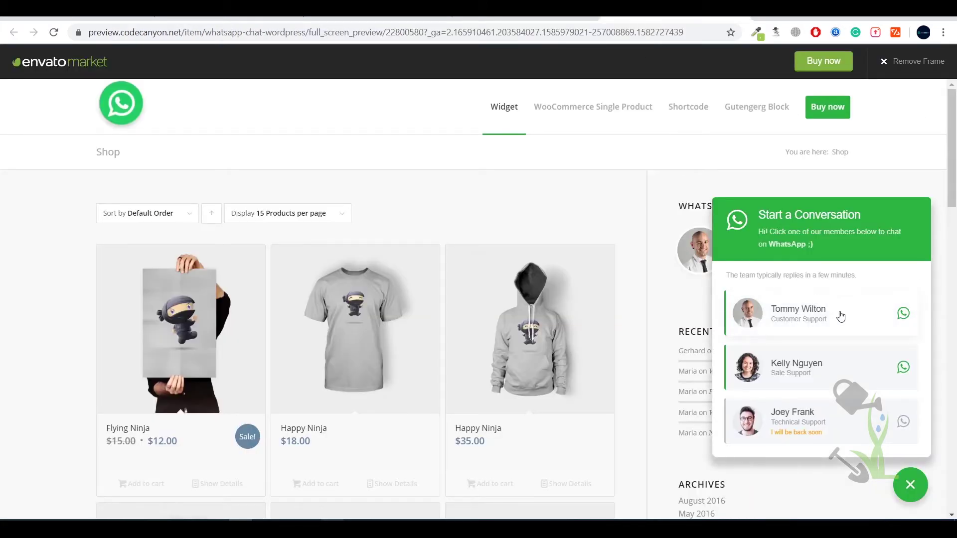
left_click(503, 20)
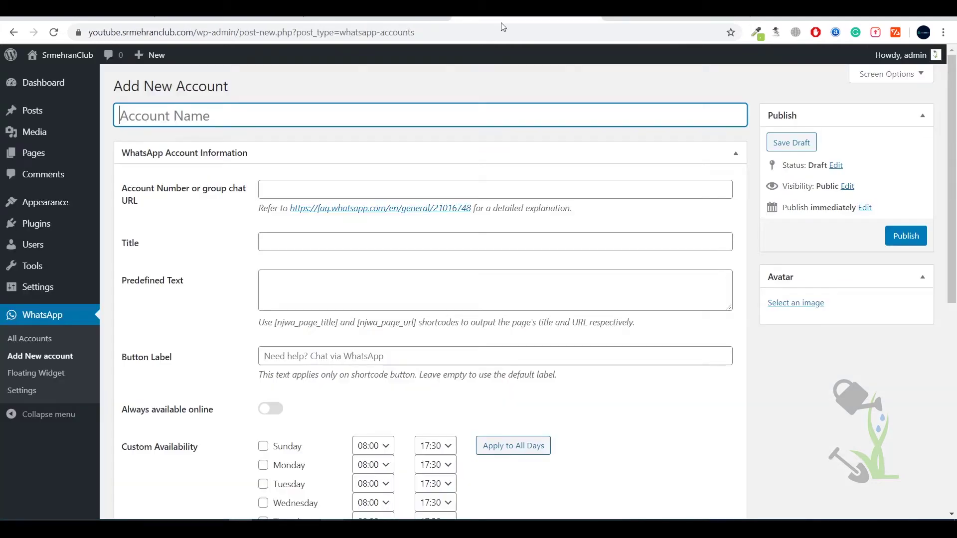
type("Tomm")
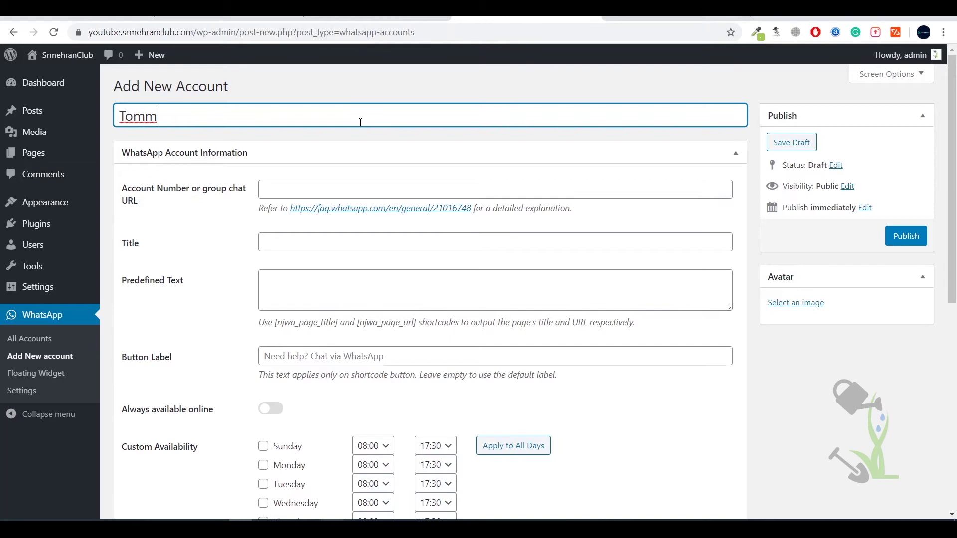
key("ctrl+Tab")
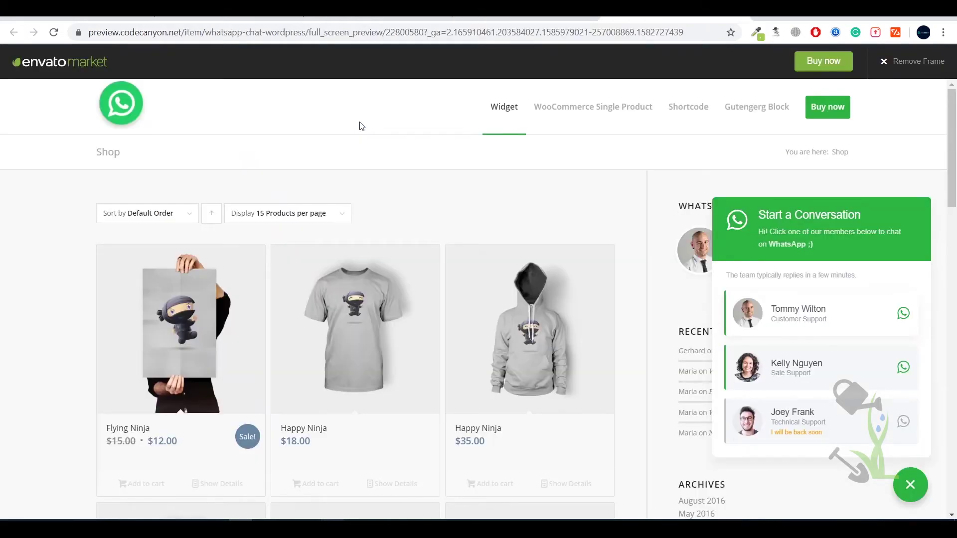
key("ctrl+shift+Tab")
type("y")
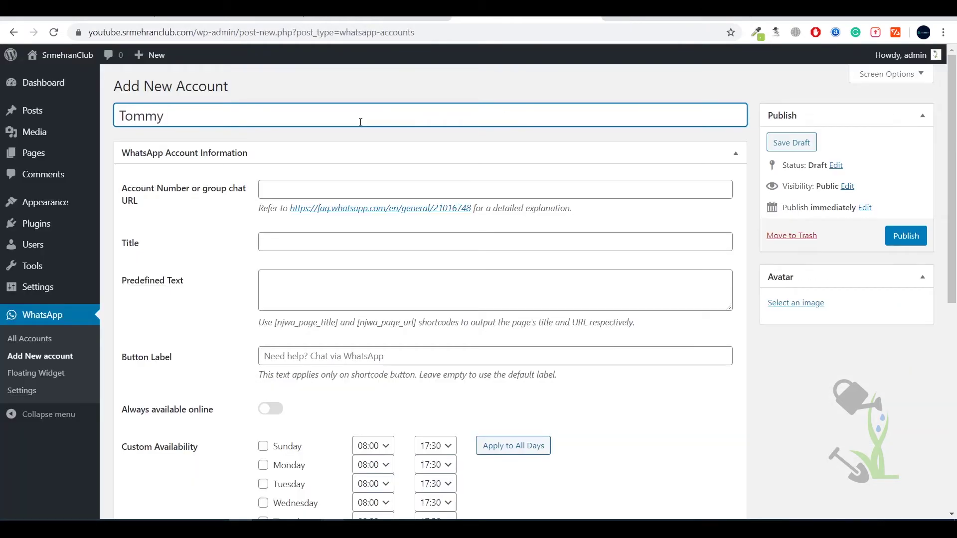
- Enter the support WhatsApp number, with its +91 country code, in the Account Number field
left_click(306, 190)
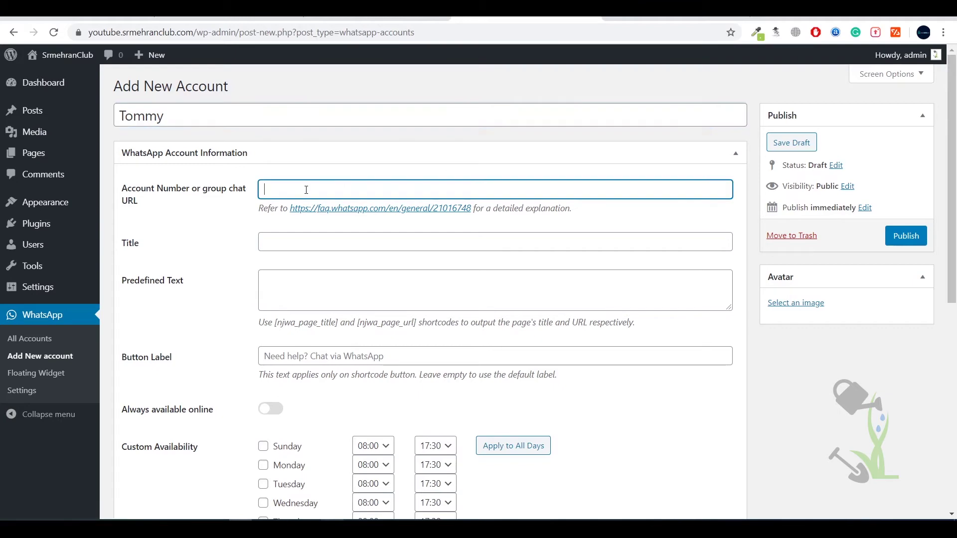
key("ctrl+Tab")
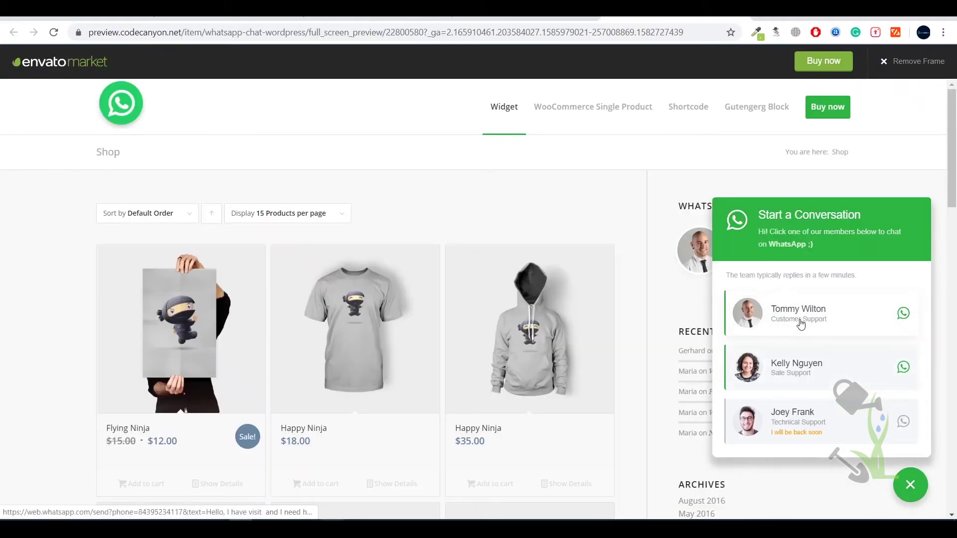
left_click(798, 313)
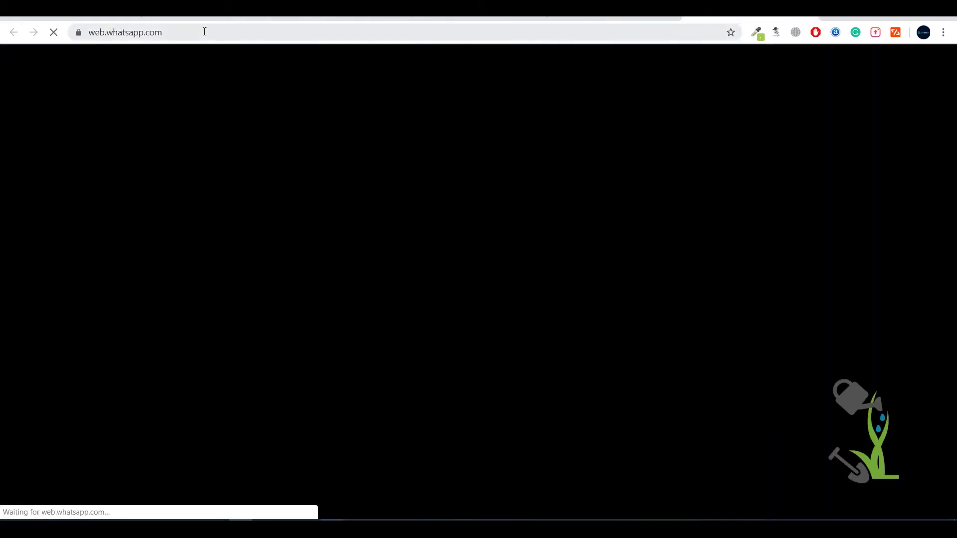
key("alt+Left")
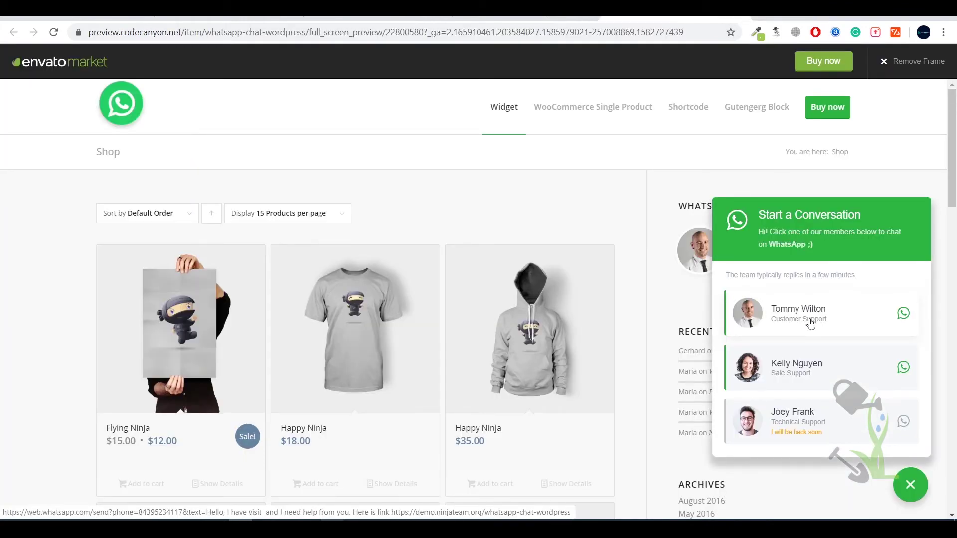
key("ctrl+k")
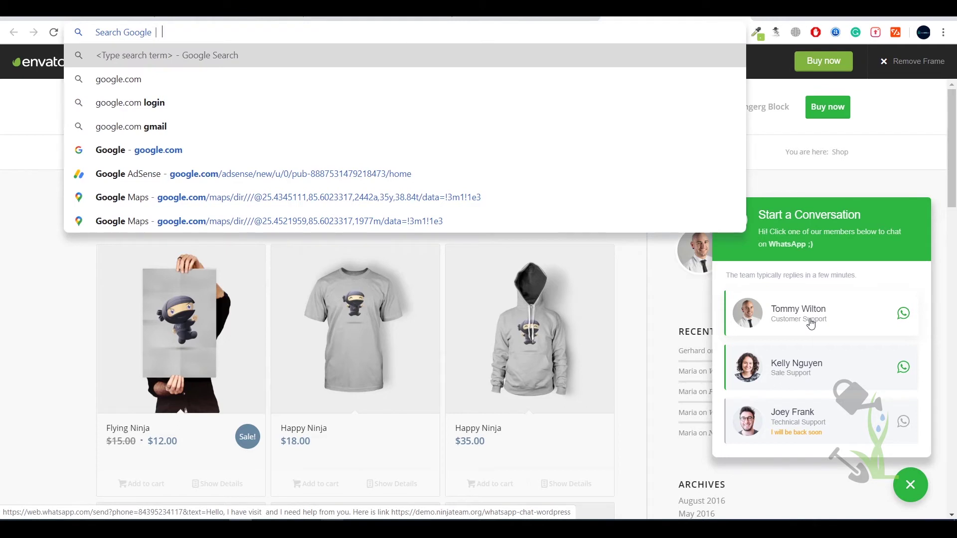
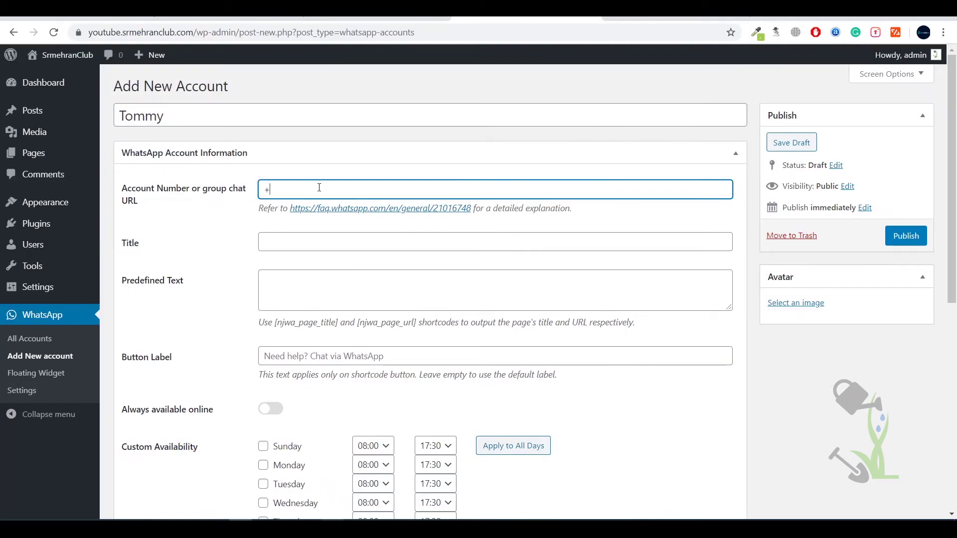
left_click(216, 233)
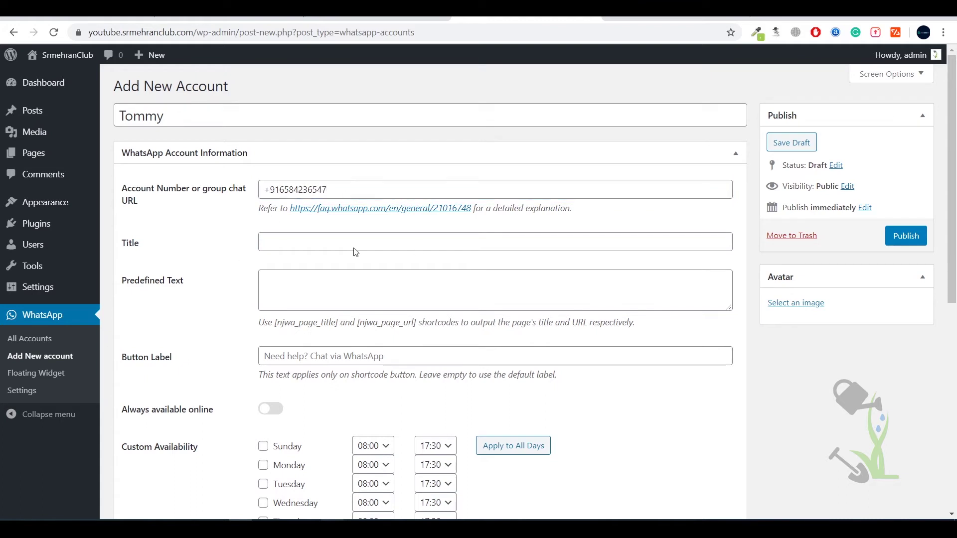
- Title the account Support and write a greeting beginning 'Hii there' as predefined text
left_click(289, 245)
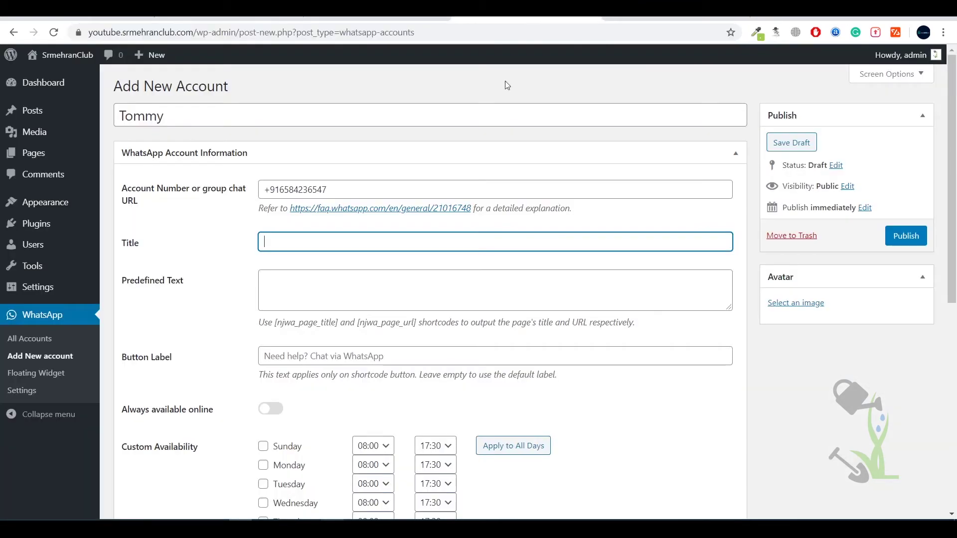
type("Support")
left_click(281, 280)
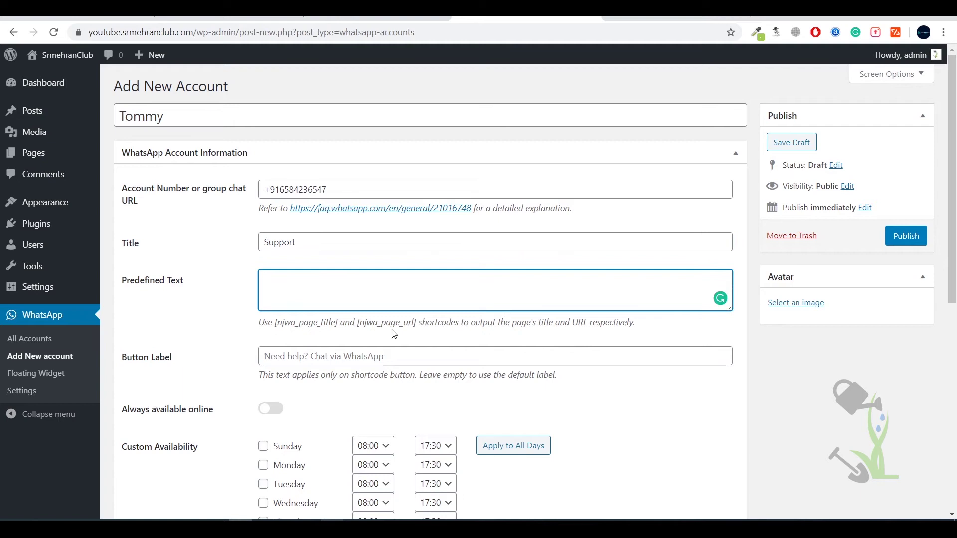
left_click_drag(242, 325, 662, 323)
left_click(660, 324)
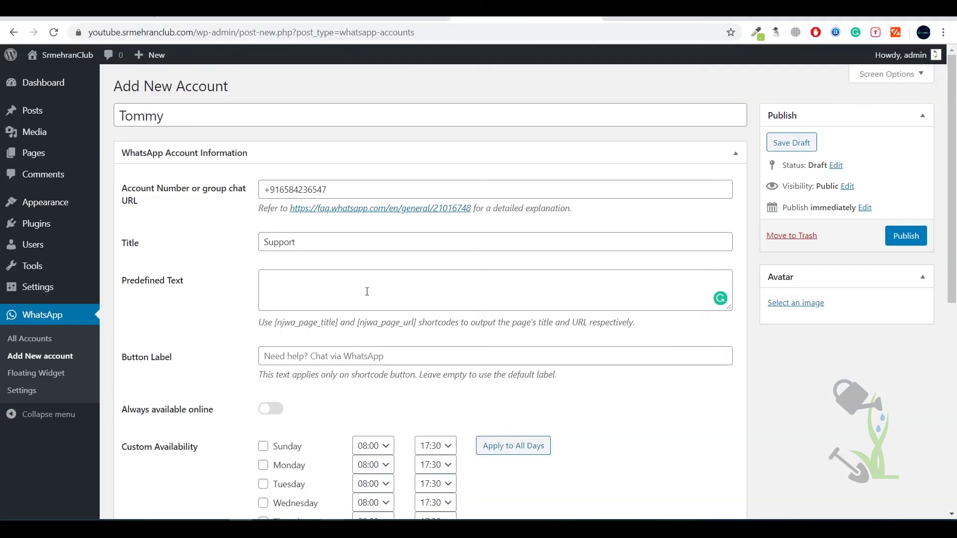
left_click(367, 286)
type("Hi")
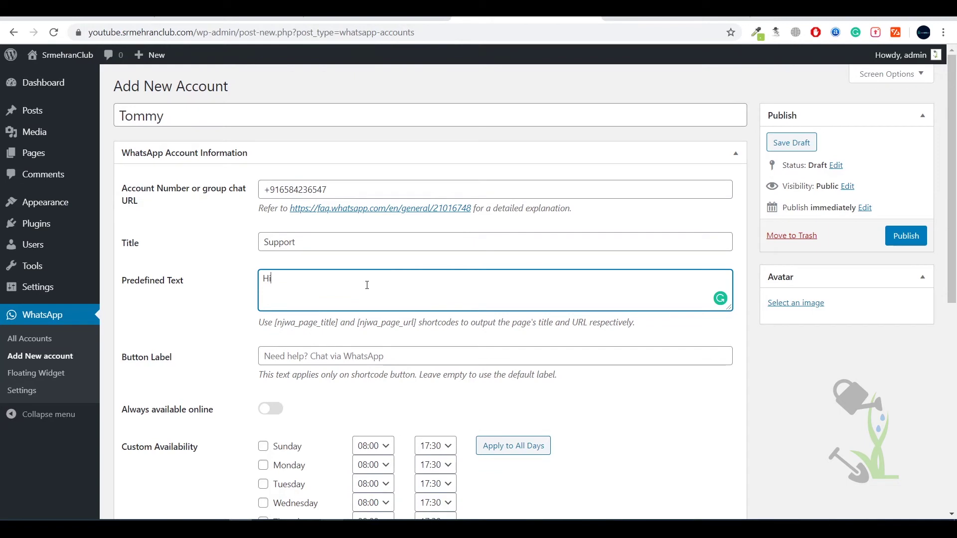
type("i there")
key("Return")
type("I am your customer s")
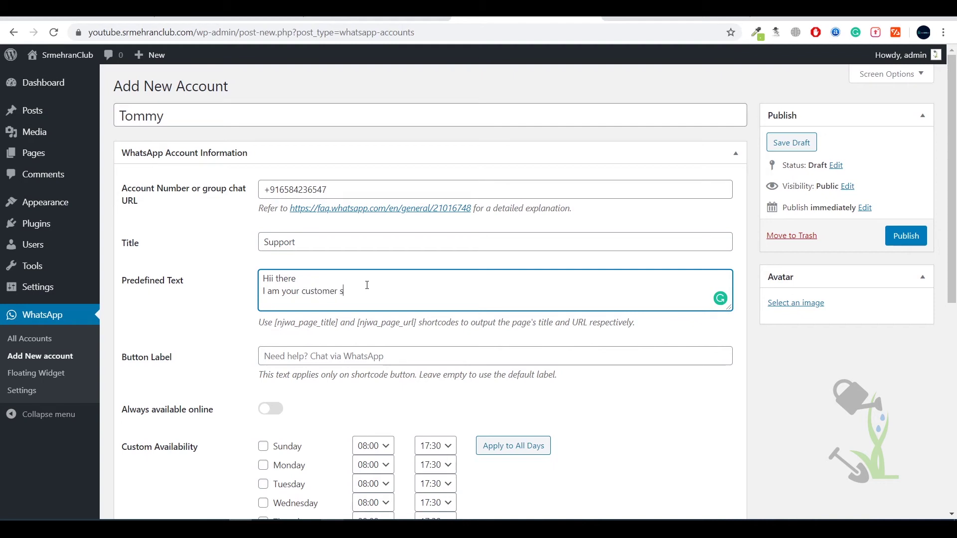
type("ow can I help you ?")
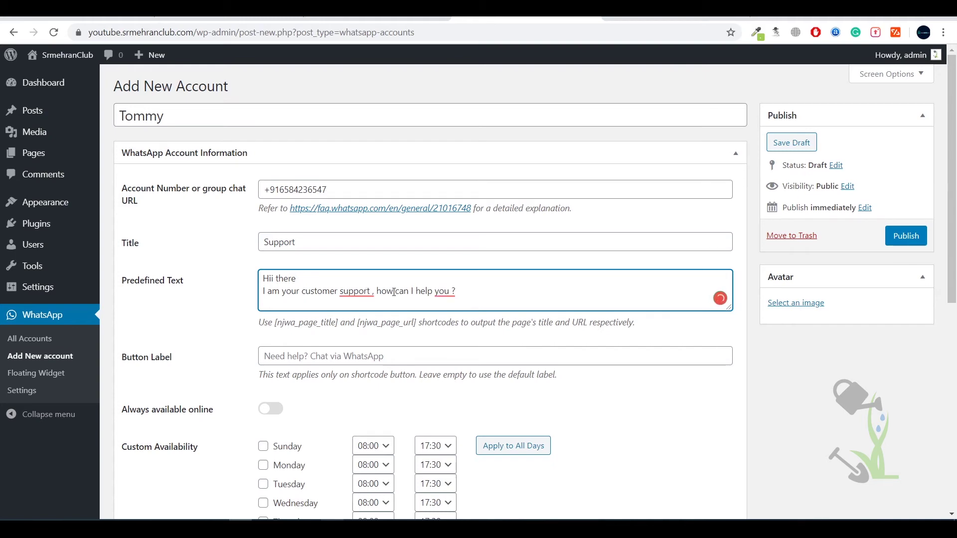
- Switch on Always available online for the account
scroll(264, 423, "down", 6)
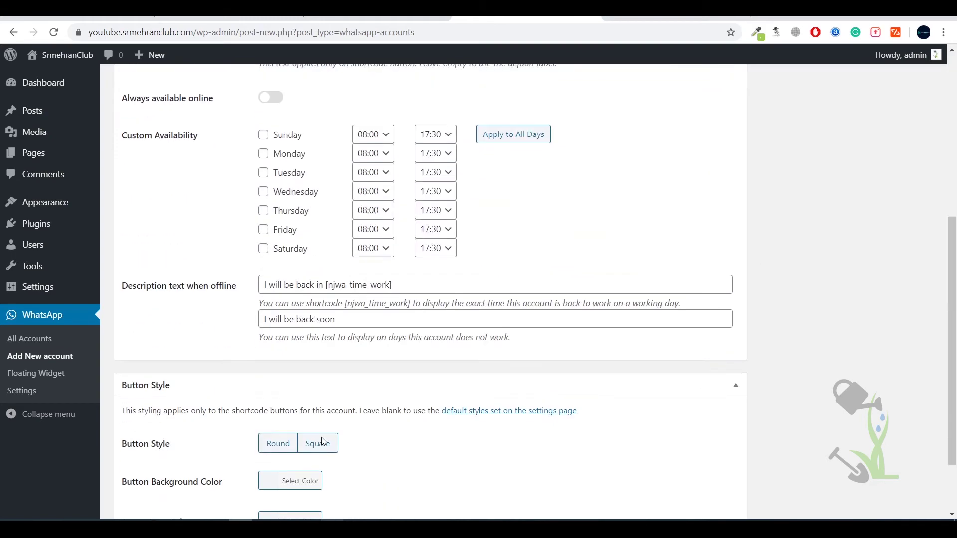
scroll(281, 389, "up", 5)
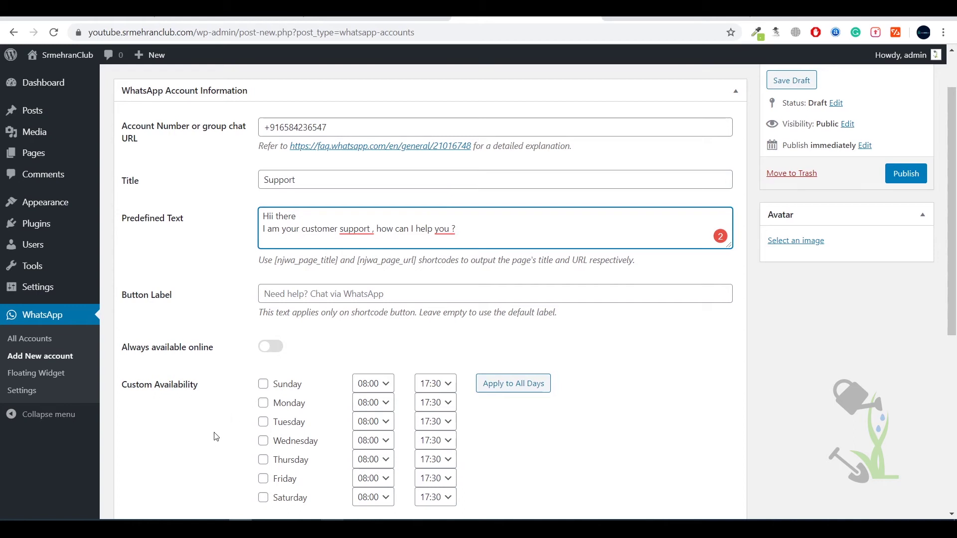
left_click(260, 351)
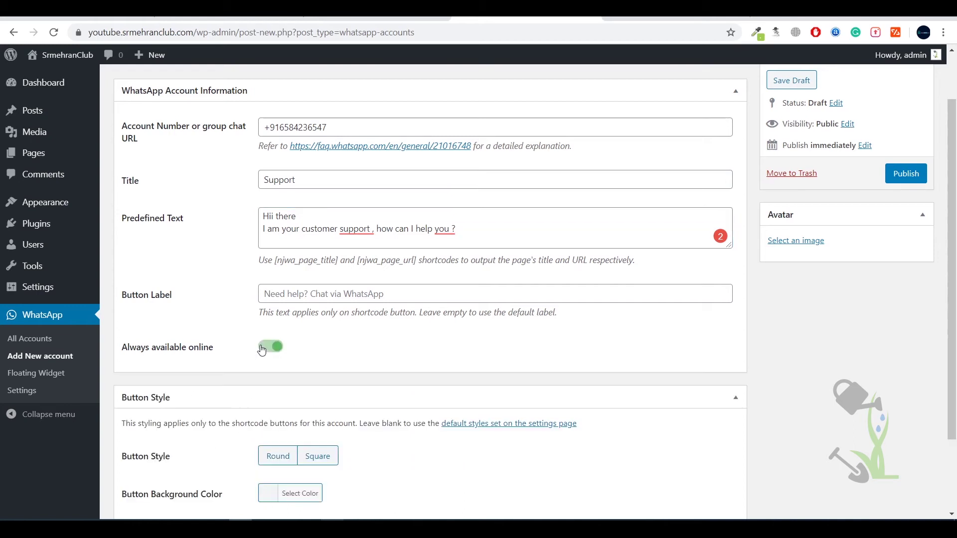
left_click(260, 351)
left_click(270, 352)
- Set the button style to Round and trial colours in the Button Background Color picker
scroll(287, 459, "down", 2)
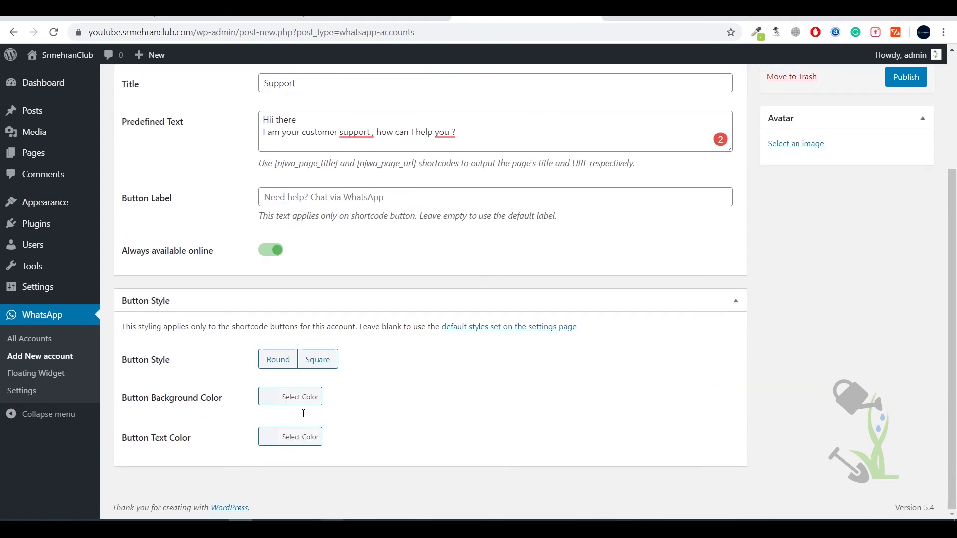
left_click(284, 359)
left_click(265, 405)
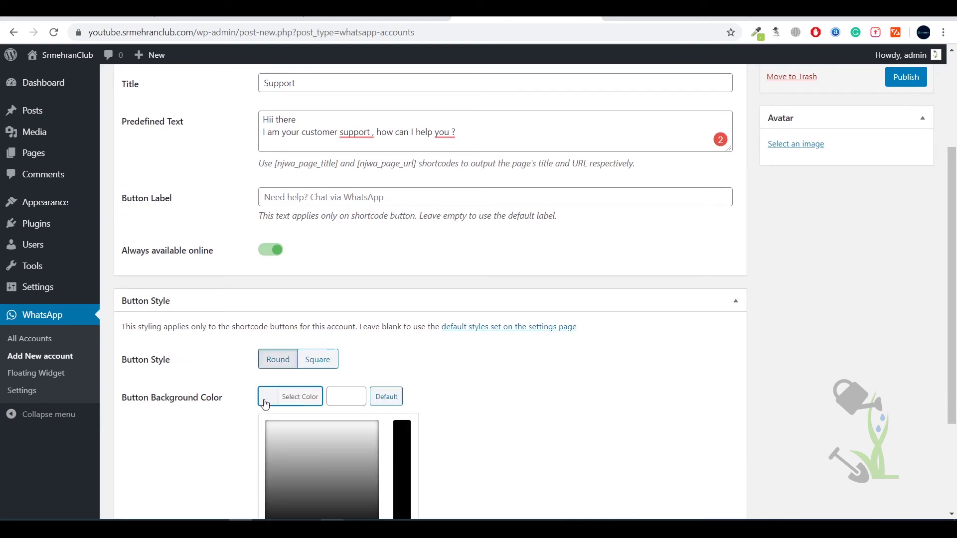
scroll(324, 388, "down", 3)
left_click(344, 383)
left_click(358, 396)
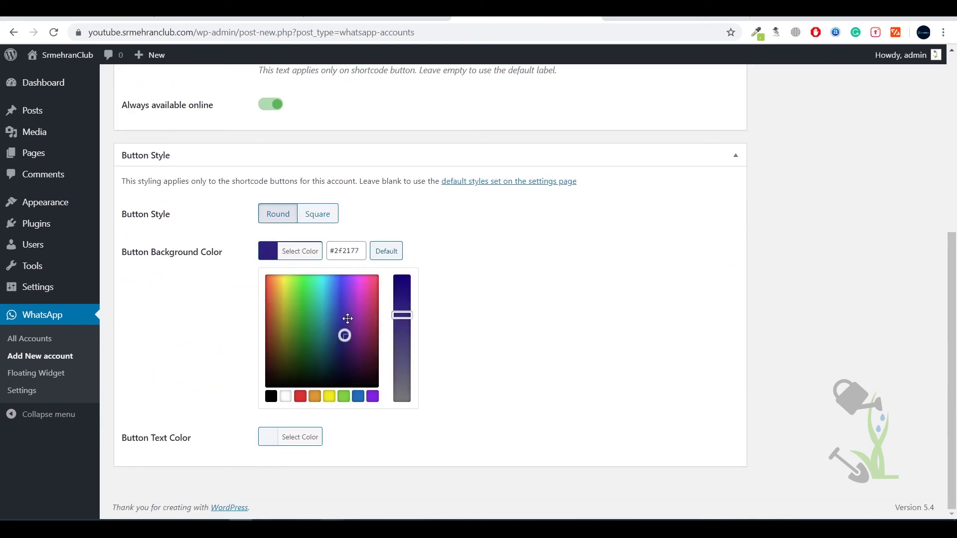
left_click(344, 396)
left_click(315, 396)
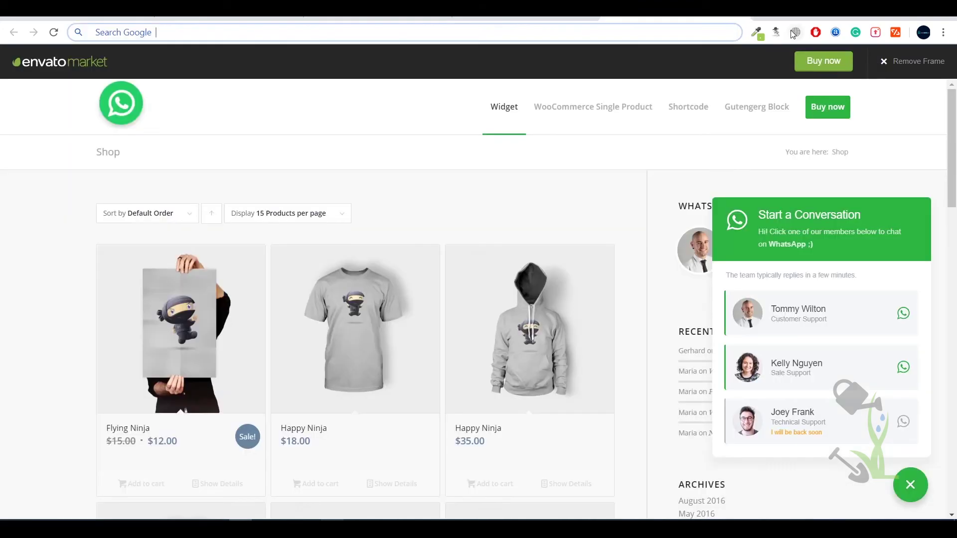
- Sample the demo widget's green with the eyedropper and paste its hex as the button background
left_click(756, 32)
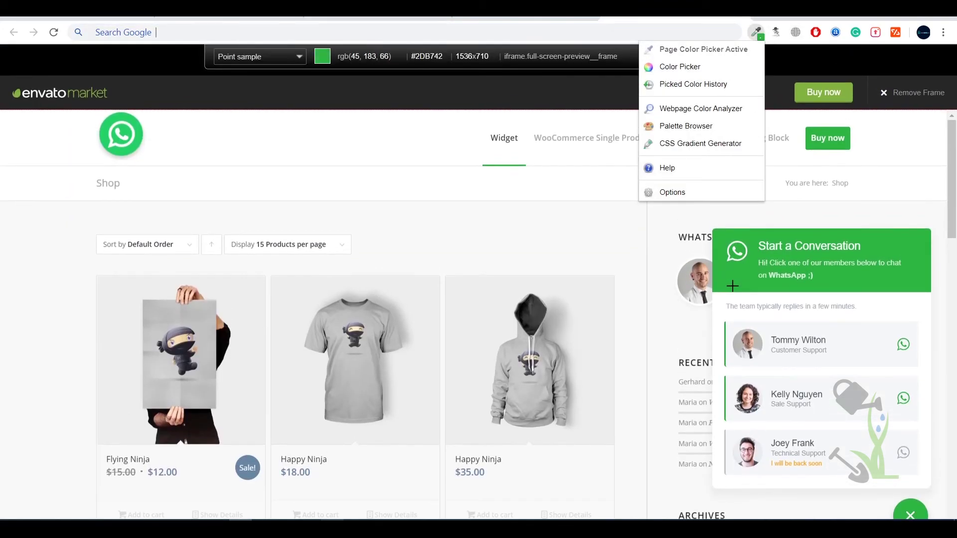
left_click(732, 284)
left_click(732, 275)
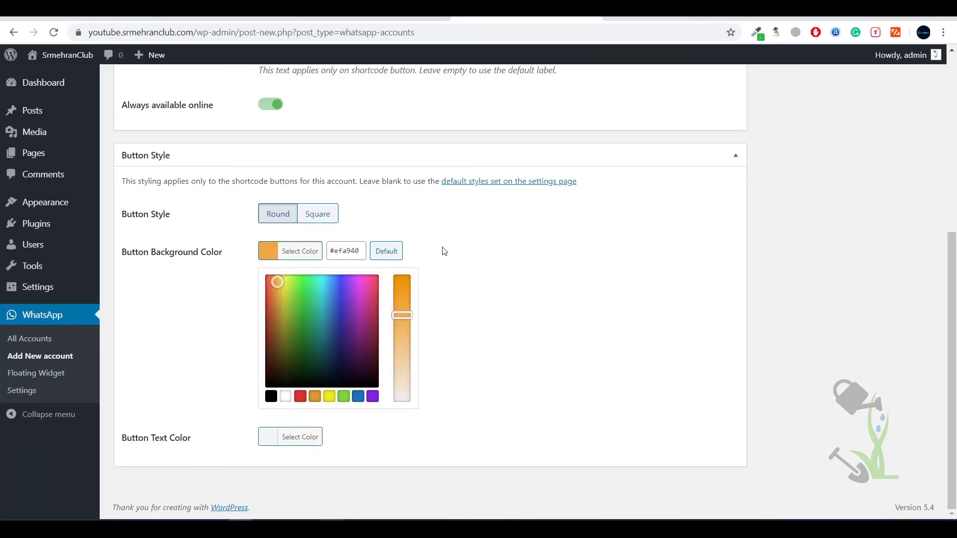
triple_click(357, 253)
key("ctrl+v")
left_click(483, 241)
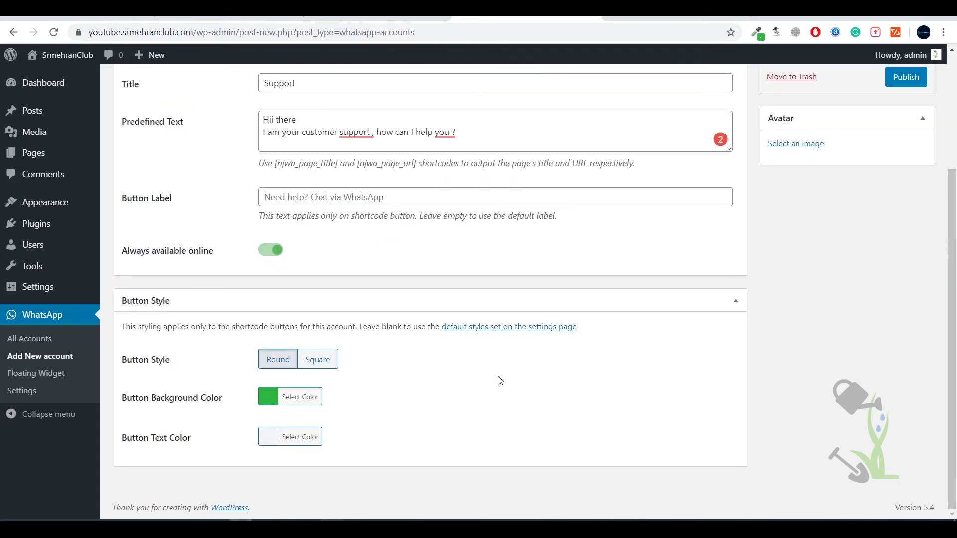
scroll(766, 304, "up", 3)
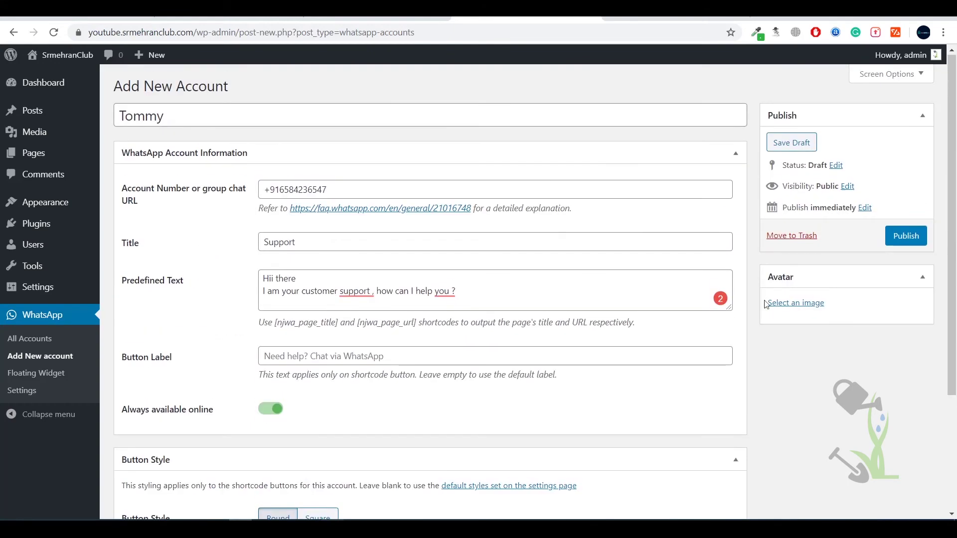
- Go to Pixabay and search for "avatar" images
left_click(797, 304)
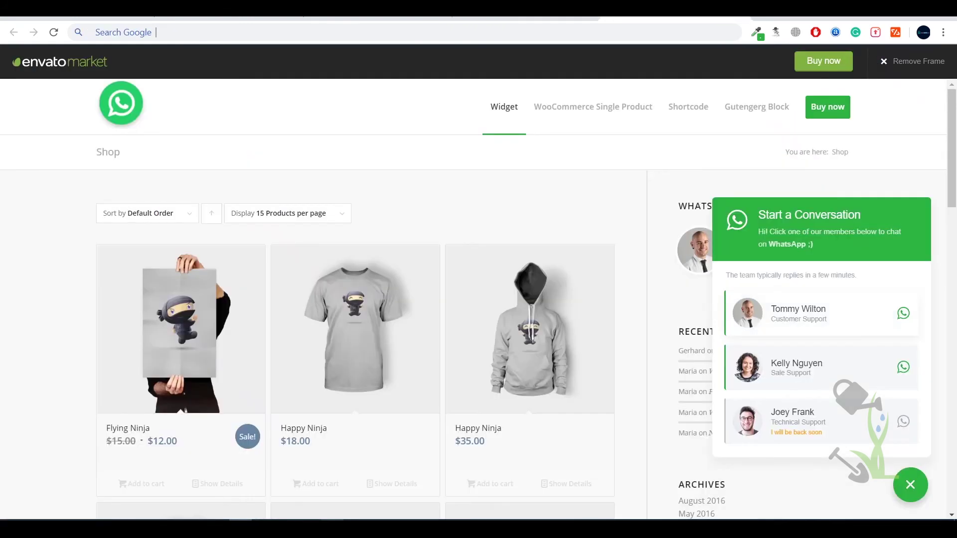
type("pixabay.com")
key("Return")
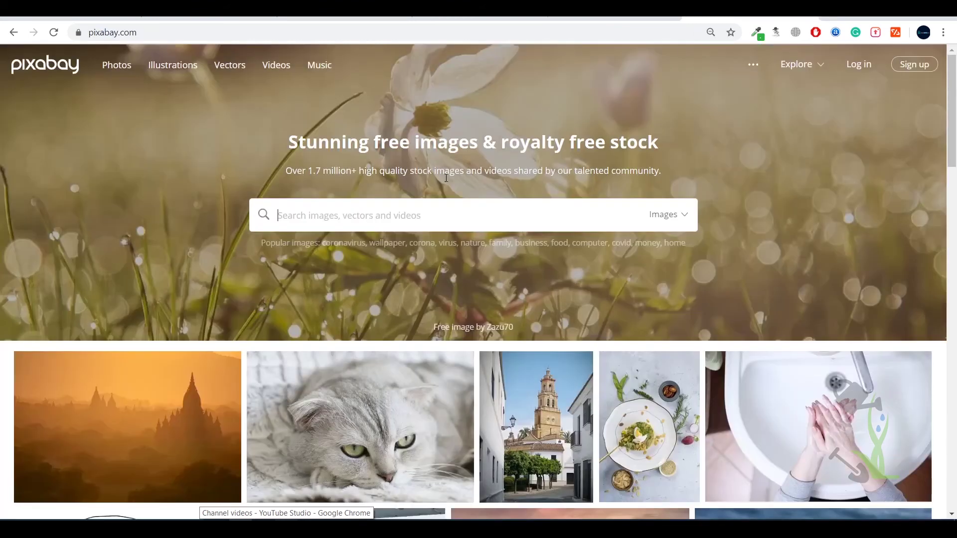
type("avay")
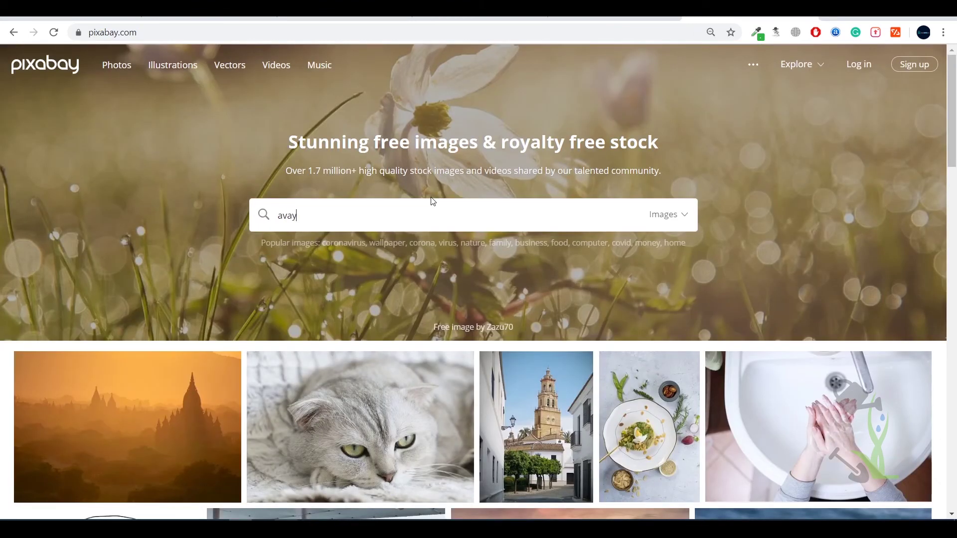
key("BackSpace")
key("BackSpace")
type("avatar")
key("Return")
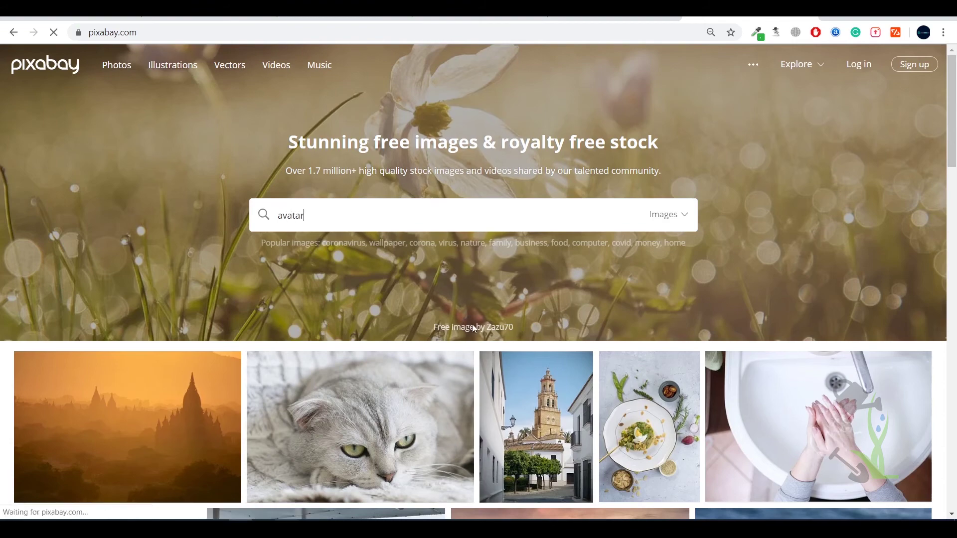
- Download the cartoon child avatar illustration as a 1233×1280 PNG
scroll(480, 351, "down", 6)
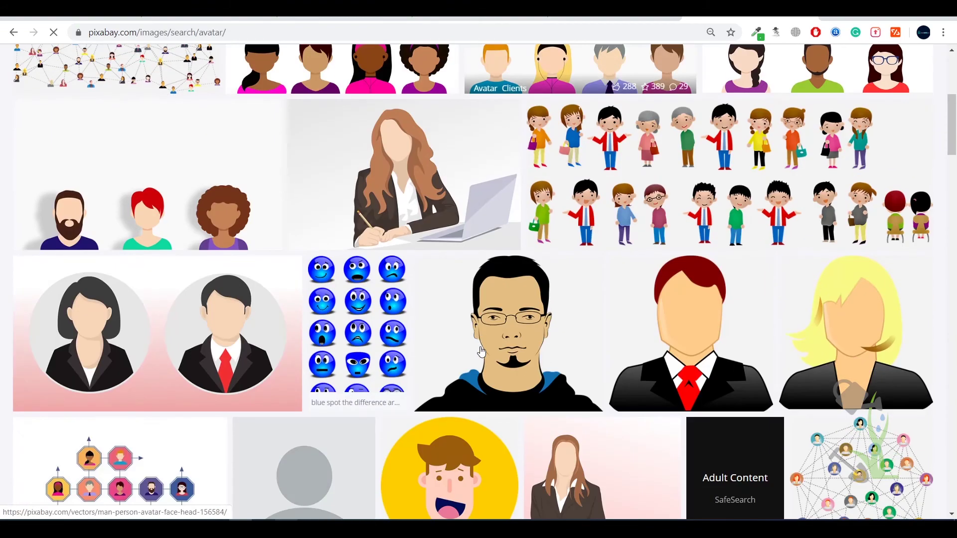
scroll(480, 350, "down", 4)
left_click(483, 294)
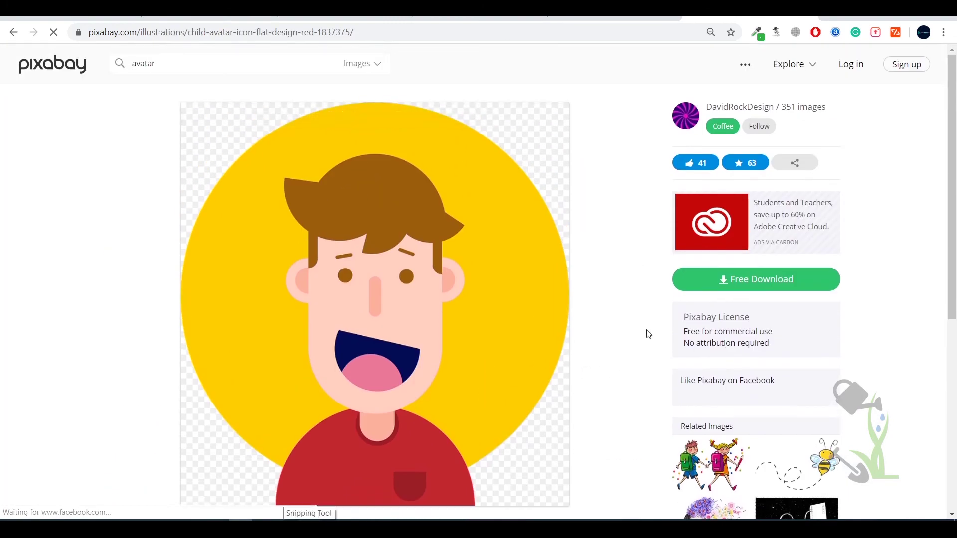
left_click(726, 288)
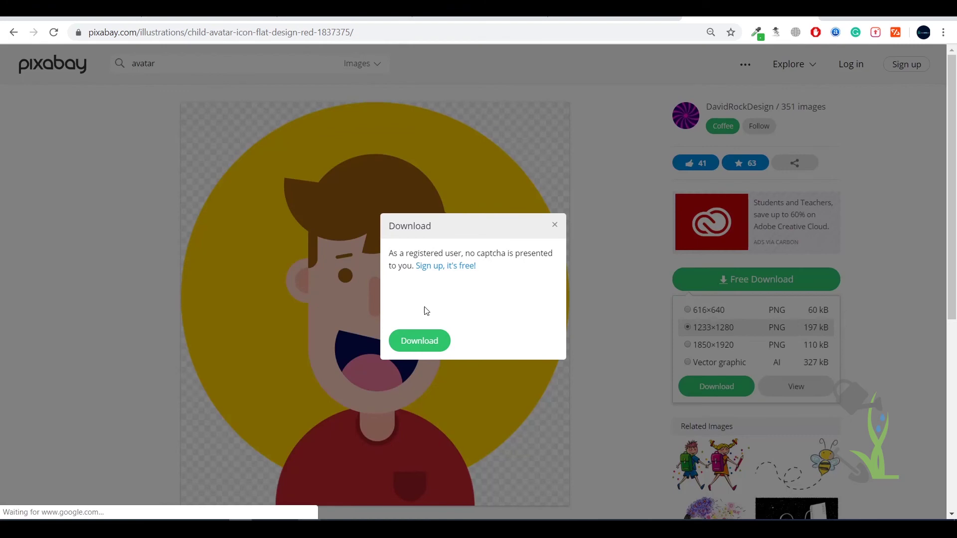
left_click(416, 340)
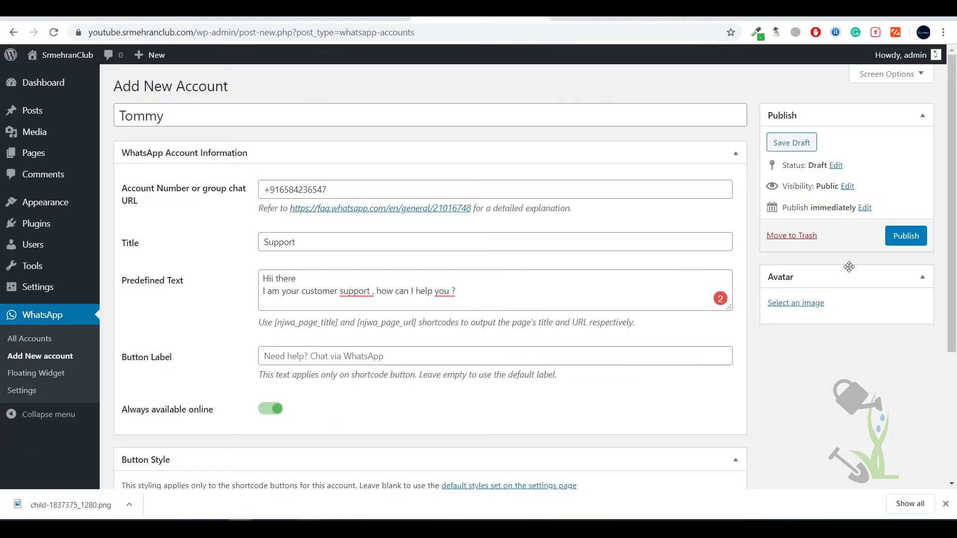
- Upload child-1837375_1280.png as Tommy's avatar and publish the account
left_click(818, 302)
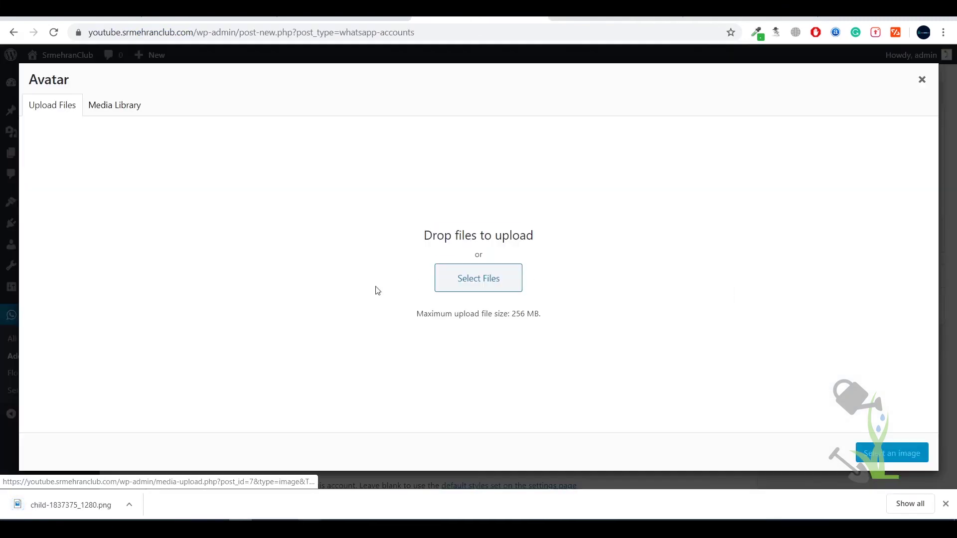
left_click(516, 293)
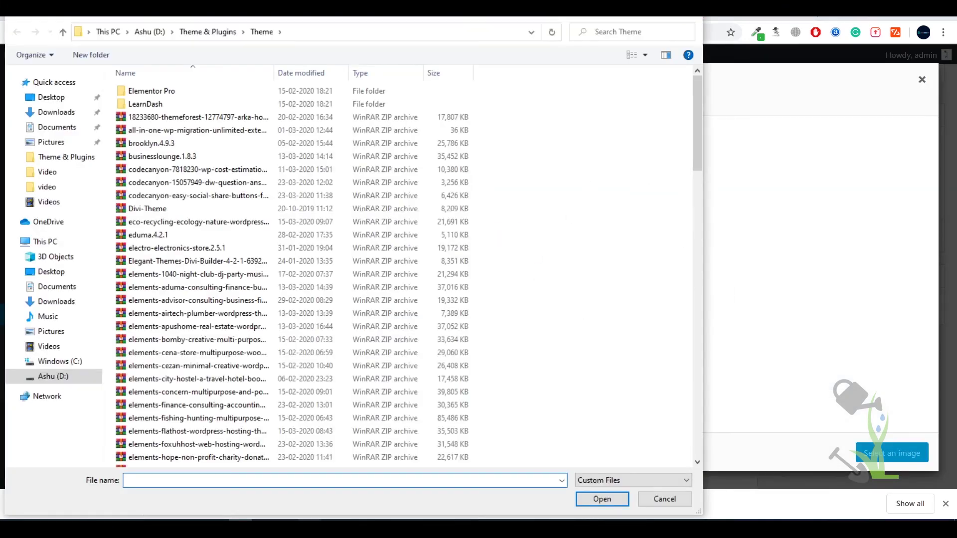
key("Escape")
left_click_drag(111, 508, 497, 297)
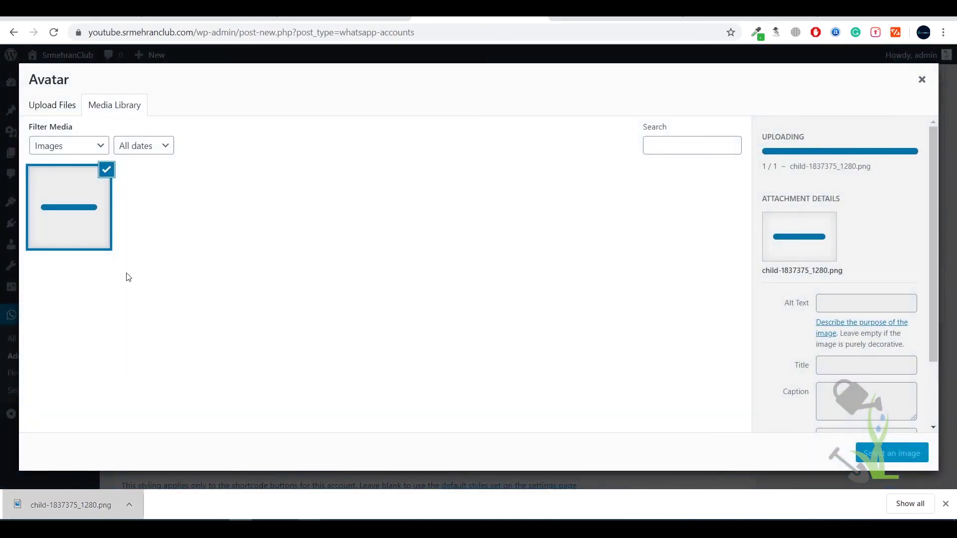
left_click(889, 453)
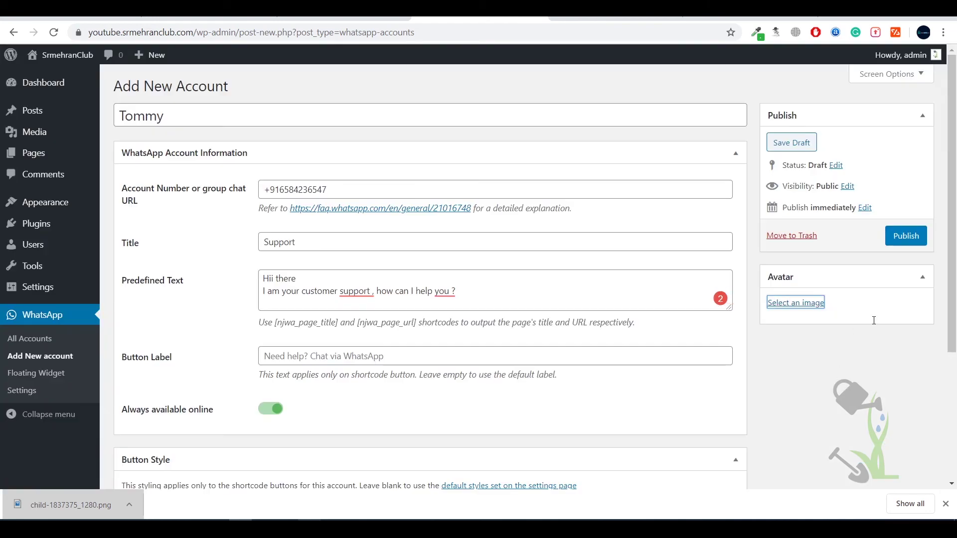
left_click(911, 238)
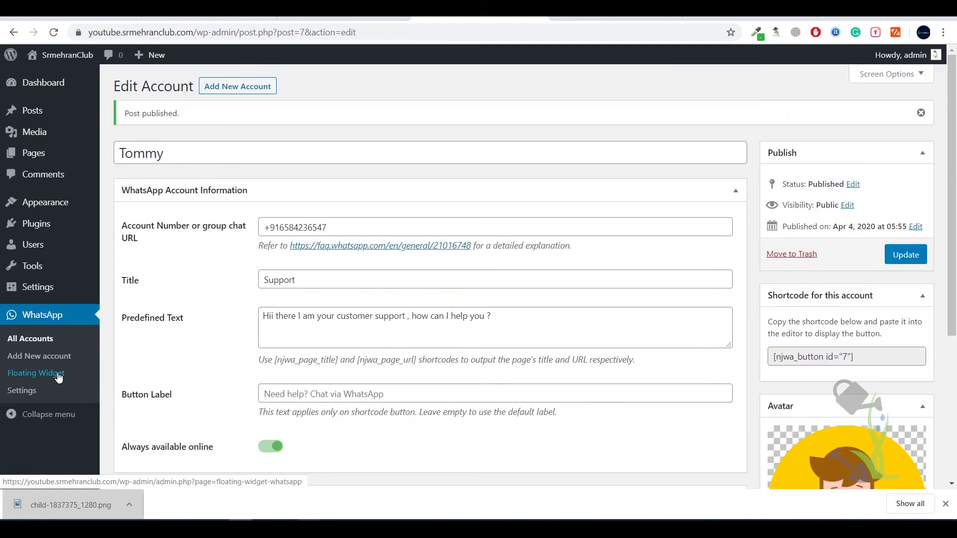
- Add Tommy to the Floating Widget's Selected Accounts through the account search
left_click(32, 396)
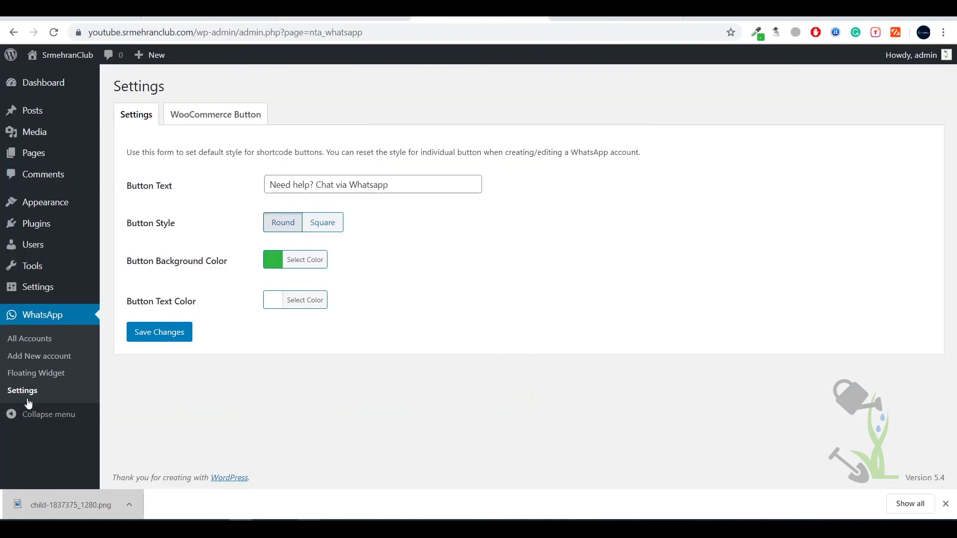
left_click(36, 375)
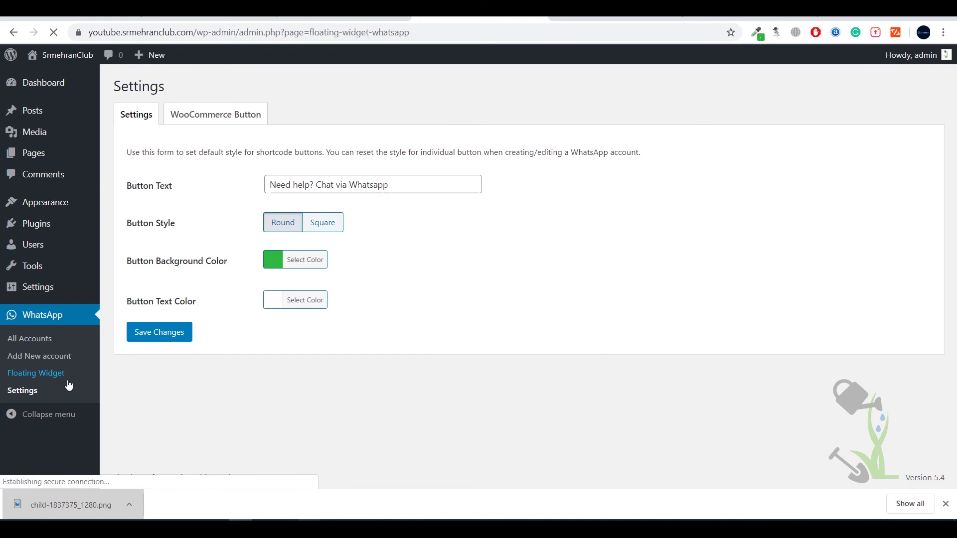
left_click(210, 146)
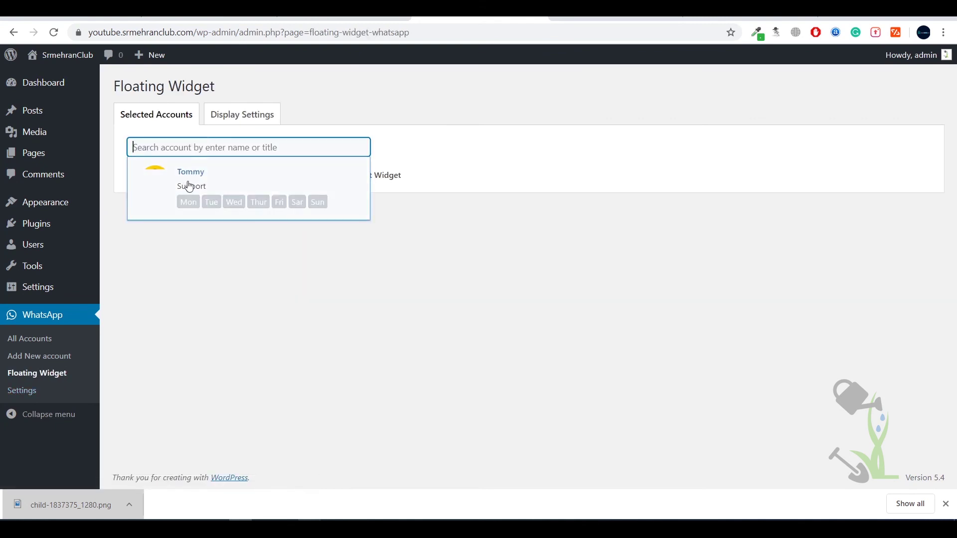
left_click(170, 193)
left_click(240, 115)
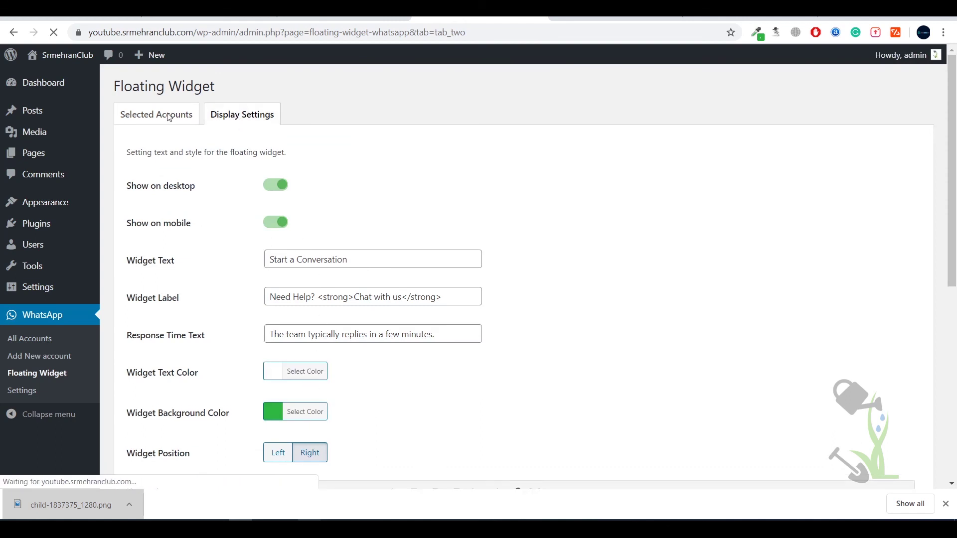
left_click(154, 122)
scroll(181, 276, "down", 7)
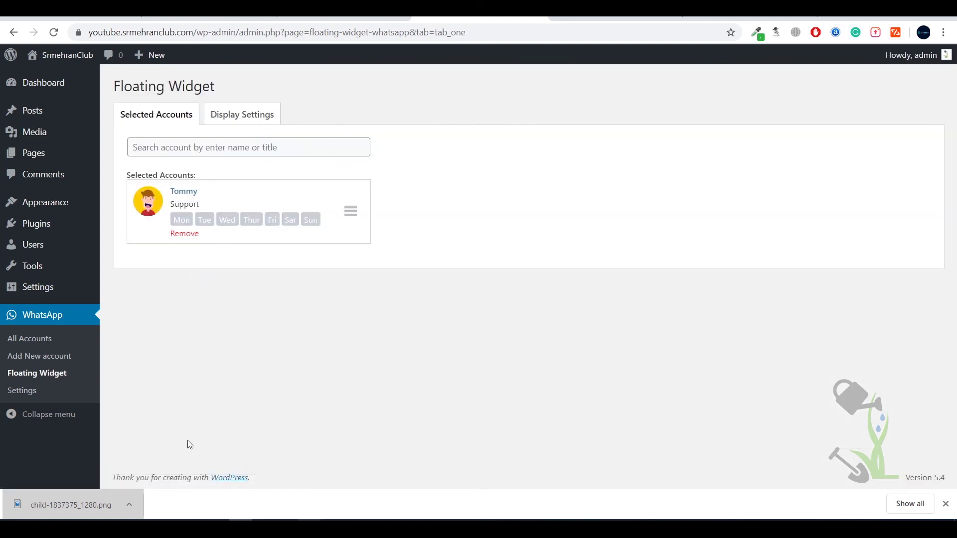
left_click(70, 77)
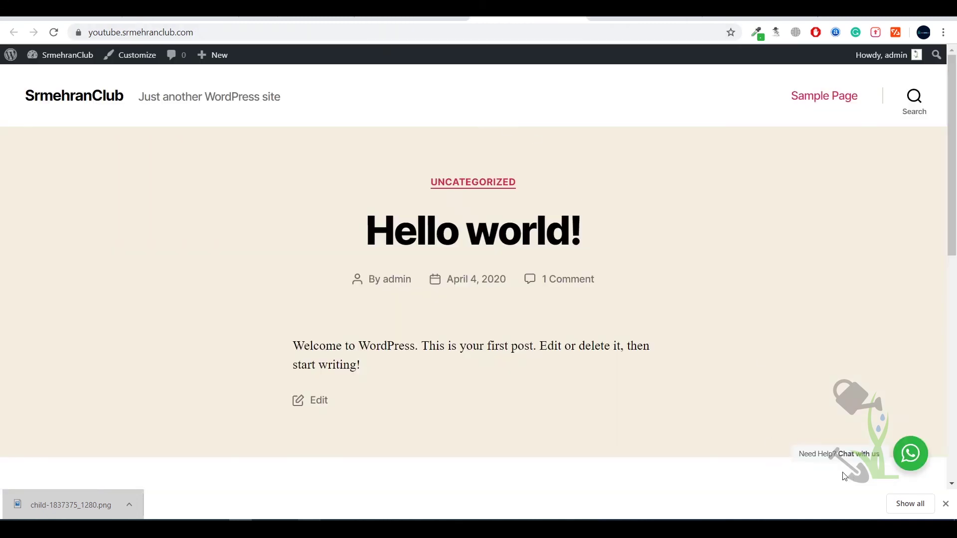
left_click(909, 456)
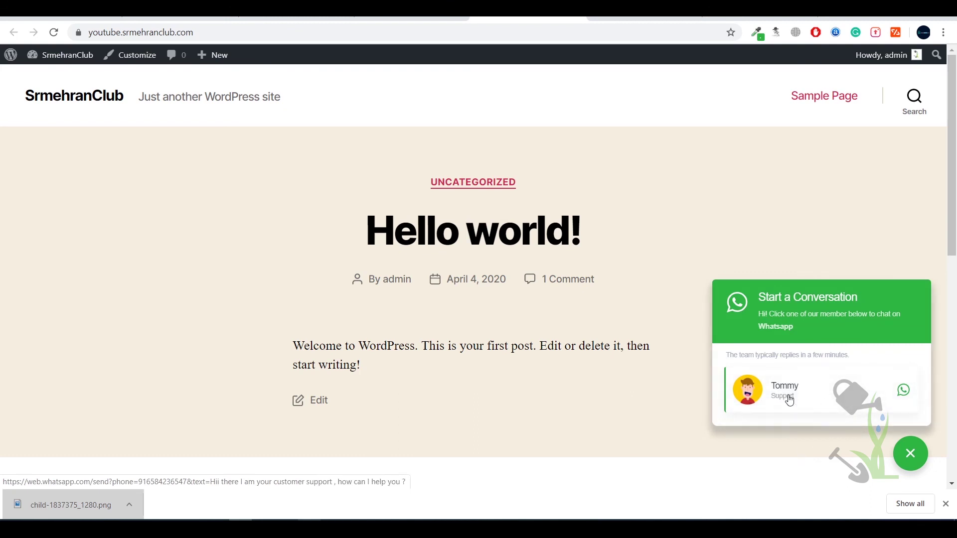
left_click(813, 404)
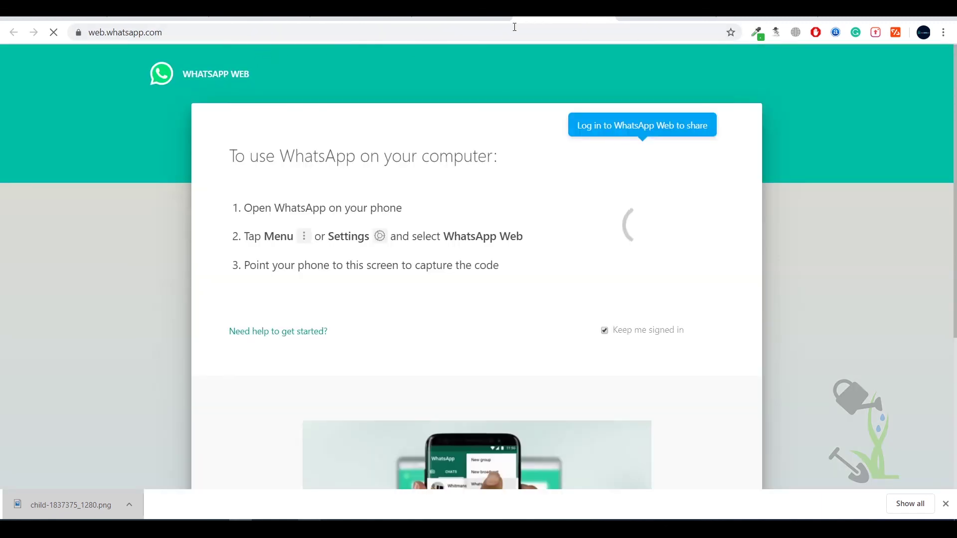
- Close WhatsApp Web and open the WhatsApp accounts list and a blank Add New Account form
key("ctrl+w")
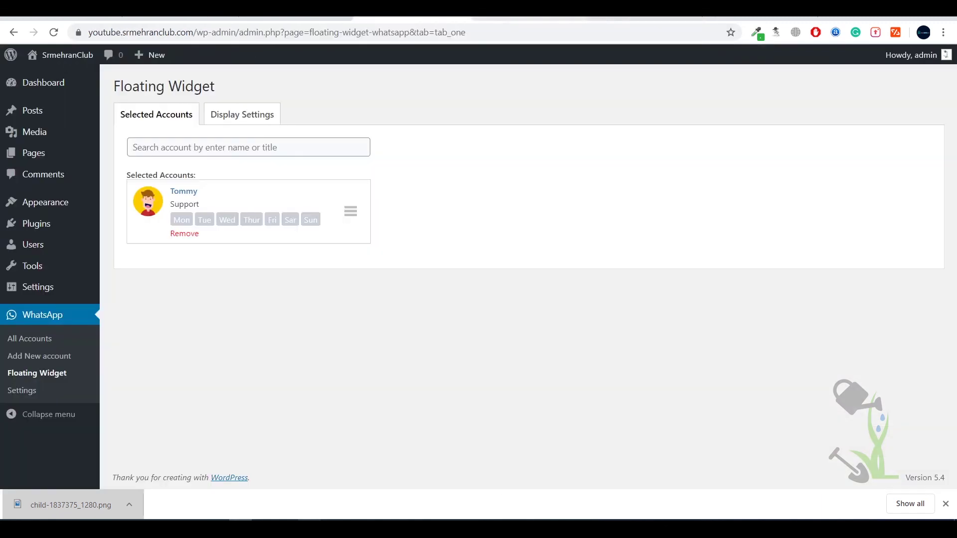
left_click(42, 342)
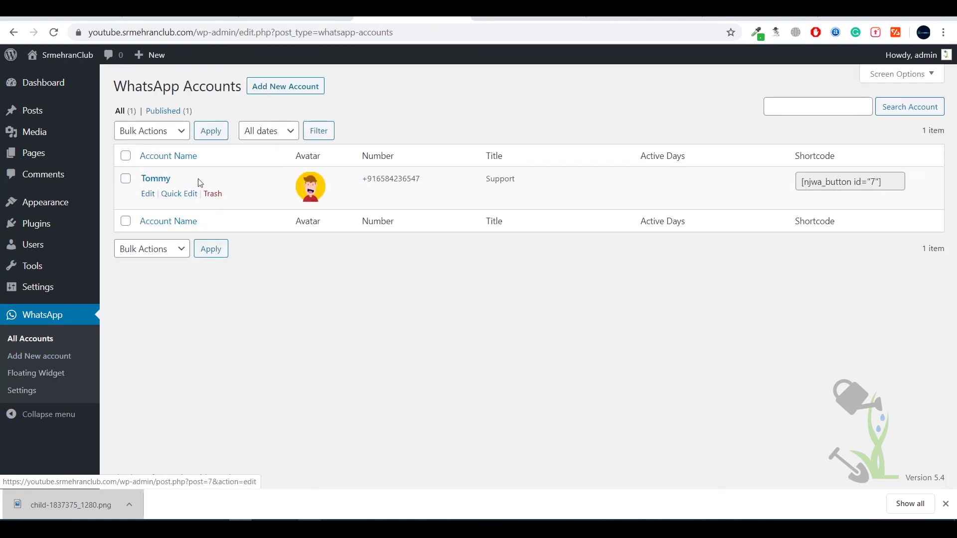
left_click(254, 95)
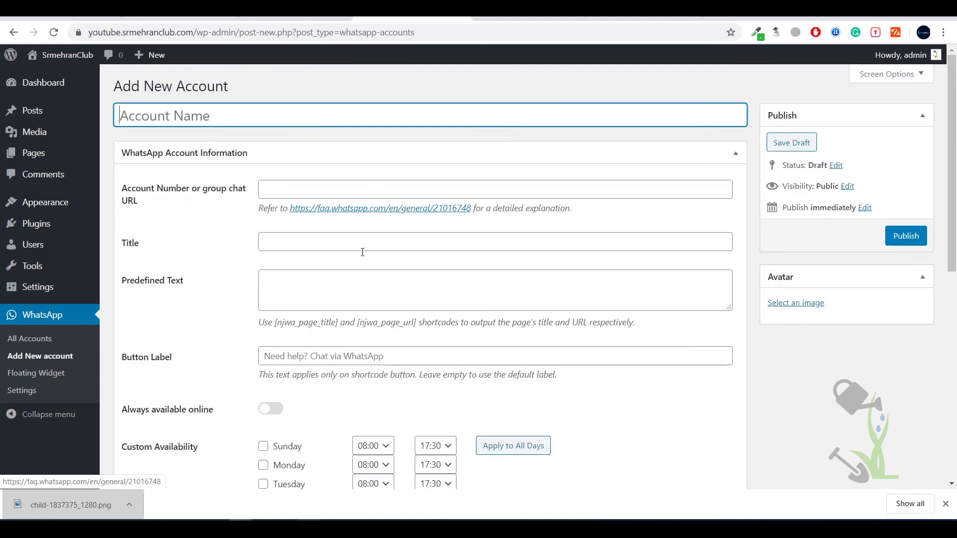
left_click(30, 339)
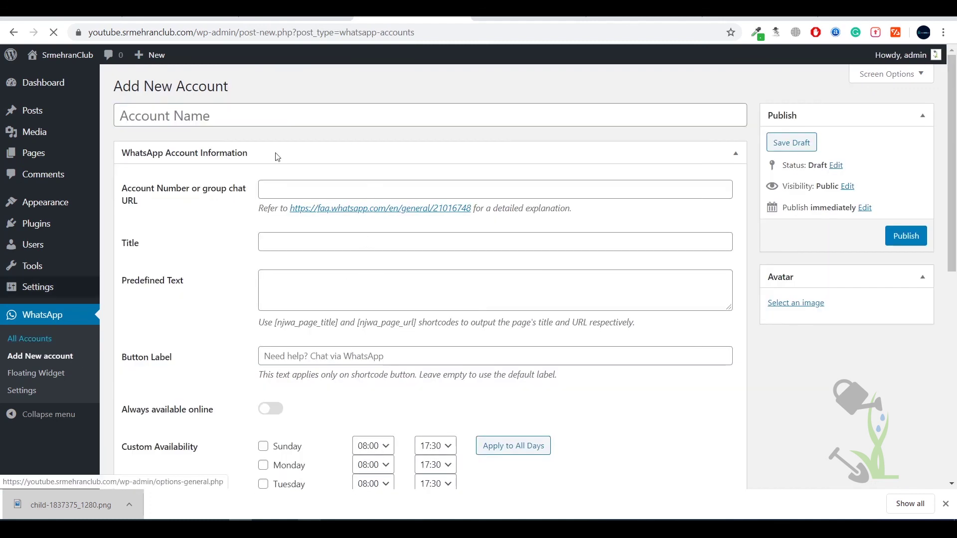